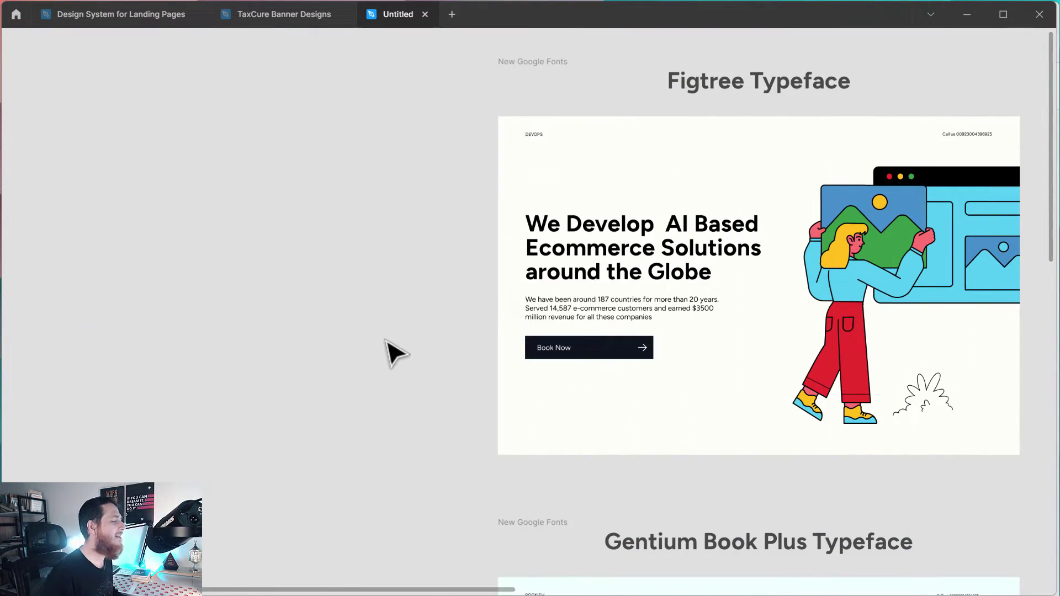
Step: Pan across the second column of mockups and zoom in on the Figtree hero headline
{"action": "left_click_drag", "start_coordinate": [492, 348], "coordinate": [125, 346]}
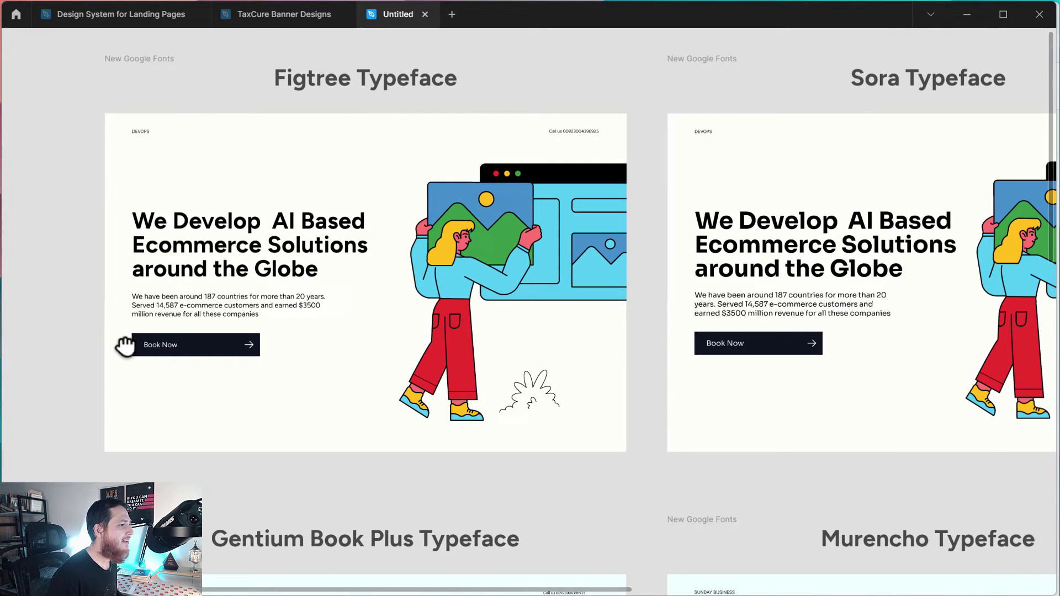
{"action": "left_click_drag", "start_coordinate": [305, 358], "coordinate": [307, 371]}
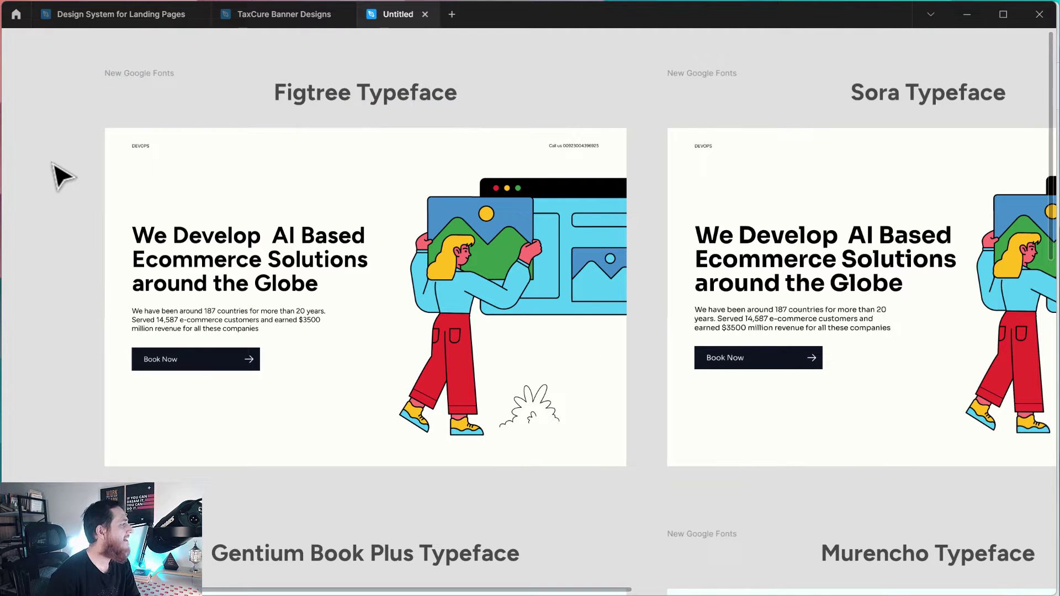
{"action": "key", "text": "ctrl+equal"}
{"action": "left_click_drag", "start_coordinate": [184, 207], "coordinate": [428, 286]}
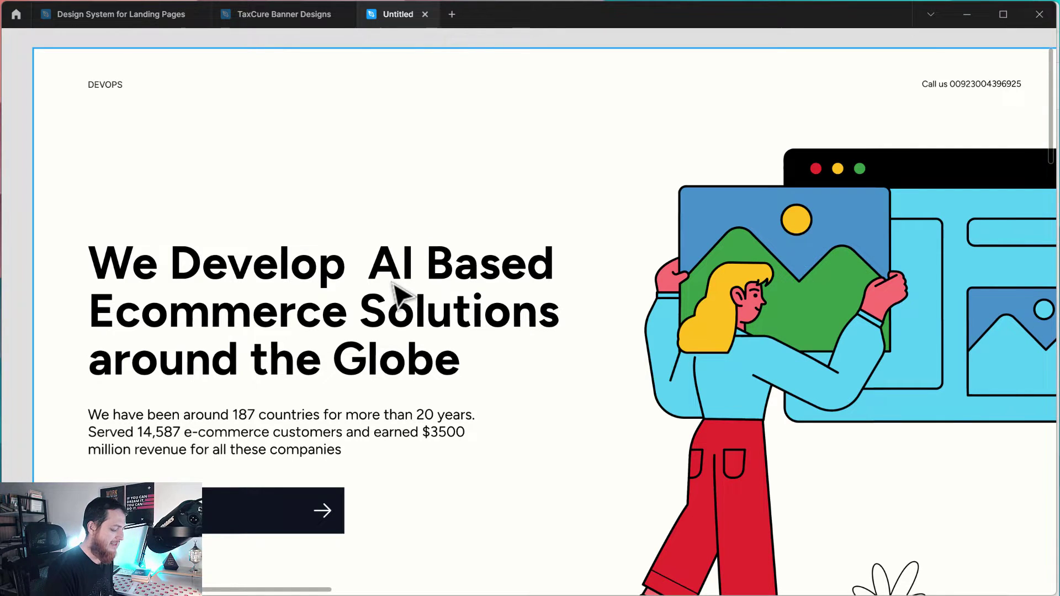
{"action": "key", "text": "ctrl+minus"}
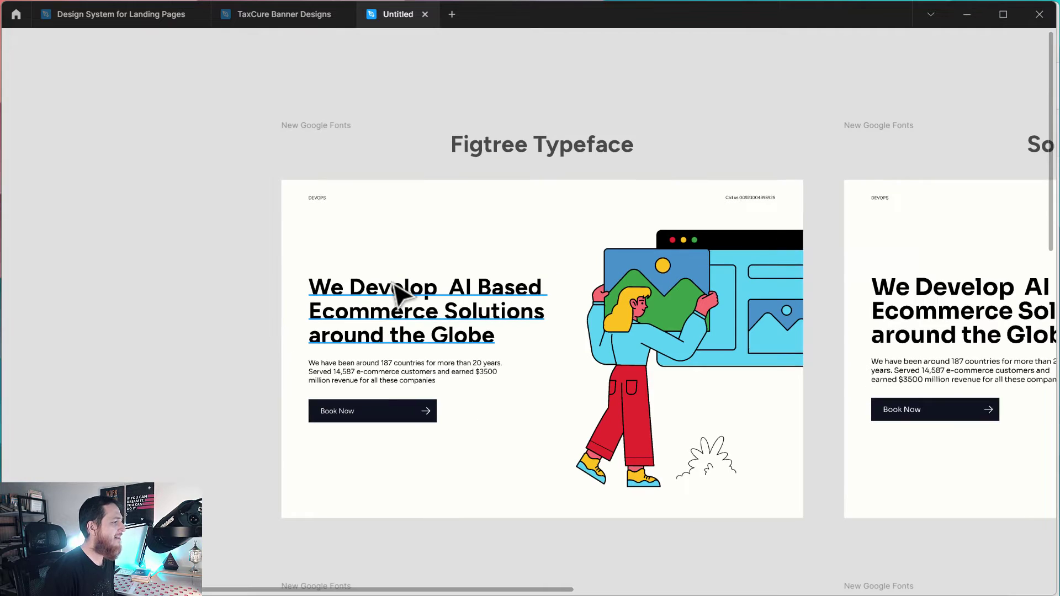
Step: Zoom back out and centre the whole Figtree mockup in view
{"action": "scroll", "coordinate": [315, 300], "scroll_direction": "right", "scroll_amount": 3}
{"action": "scroll", "coordinate": [316, 301], "scroll_direction": "down", "scroll_amount": 1}
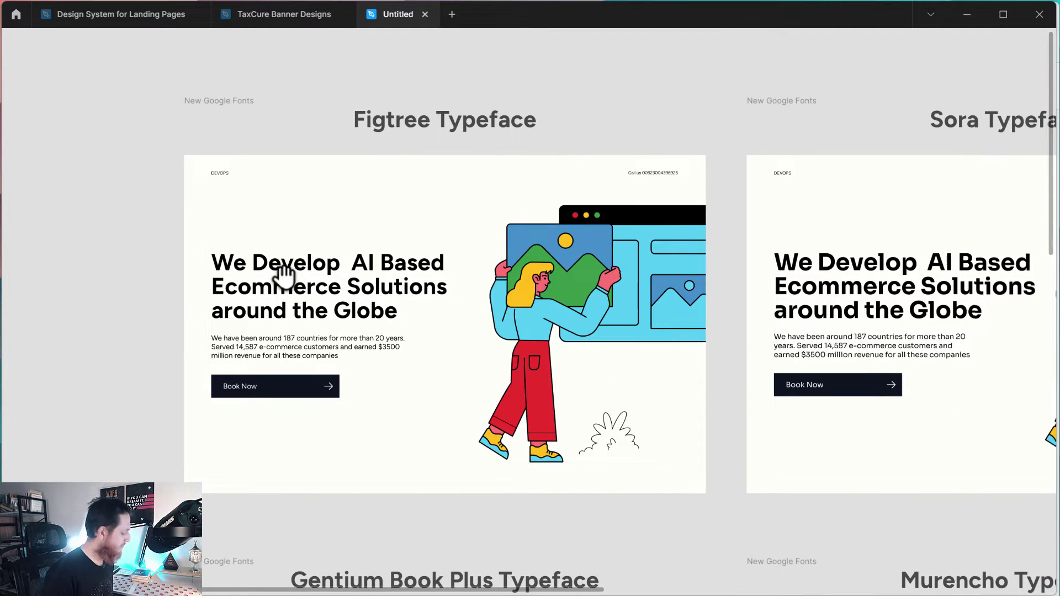
{"action": "scroll", "coordinate": [291, 276], "scroll_direction": "up", "scroll_amount": 2}
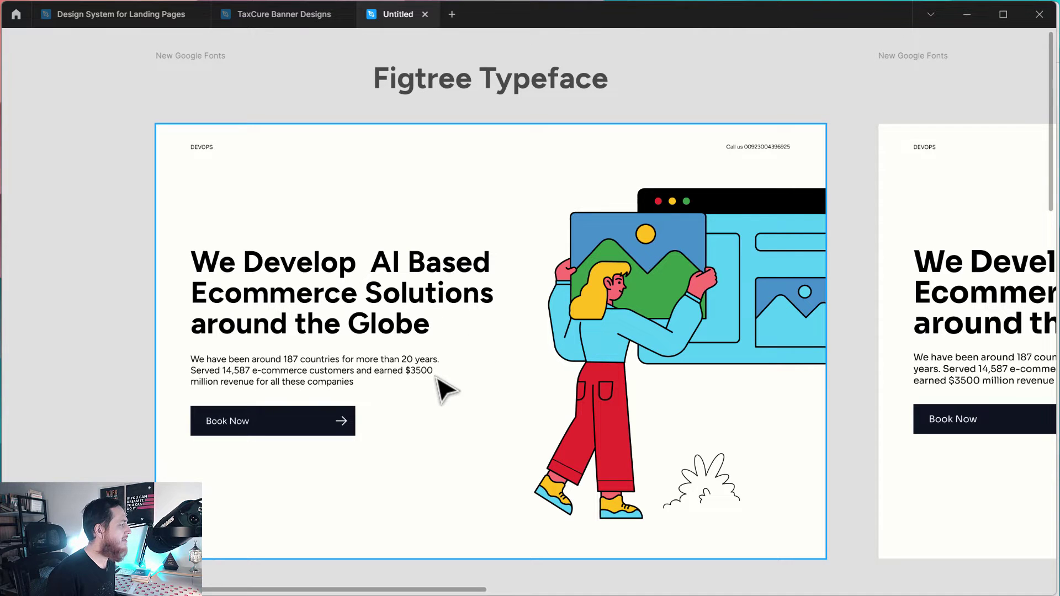
{"action": "left_click_drag", "start_coordinate": [433, 374], "coordinate": [371, 363]}
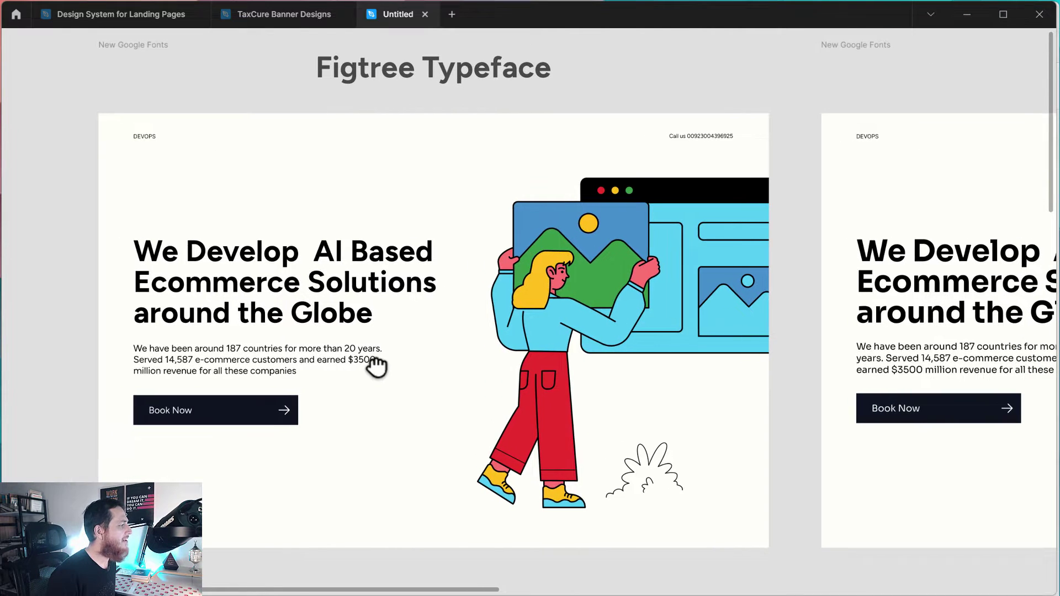
Step: Switch to the Design System for Landing Pages file and view its landing page at 100%
{"action": "left_click", "coordinate": [102, 18]}
{"action": "left_click_drag", "start_coordinate": [543, 196], "coordinate": [646, 419]}
{"action": "key", "text": "shift+0"}
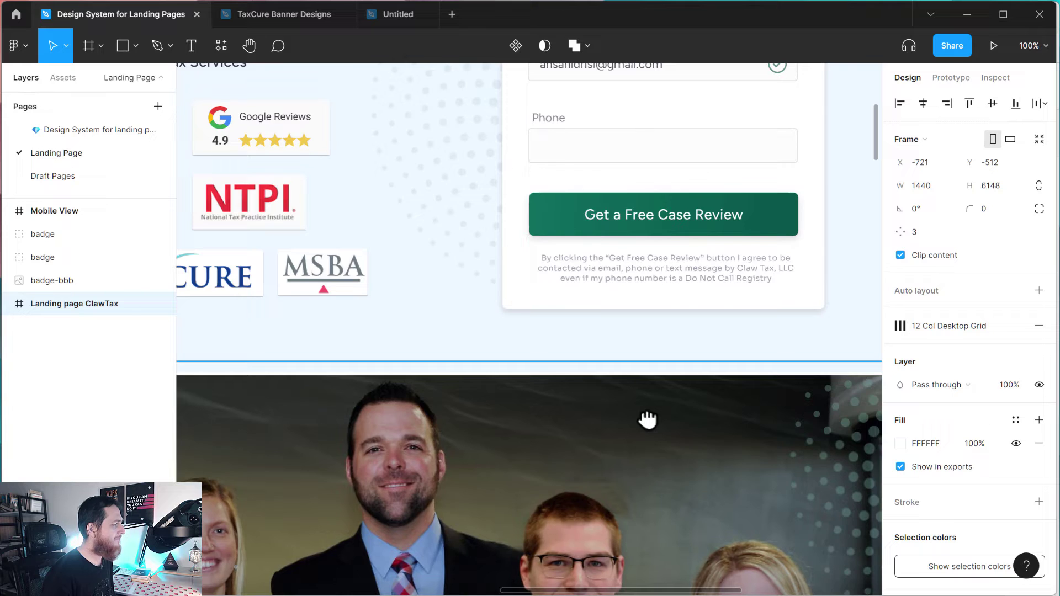
{"action": "scroll", "coordinate": [647, 420], "scroll_direction": "up", "scroll_amount": 3}
{"action": "scroll", "coordinate": [657, 431], "scroll_direction": "up", "scroll_amount": 3}
Step: Scroll around the landing page design, then zoom out to fit the whole frame
{"action": "scroll", "coordinate": [644, 579], "scroll_direction": "left", "scroll_amount": 10}
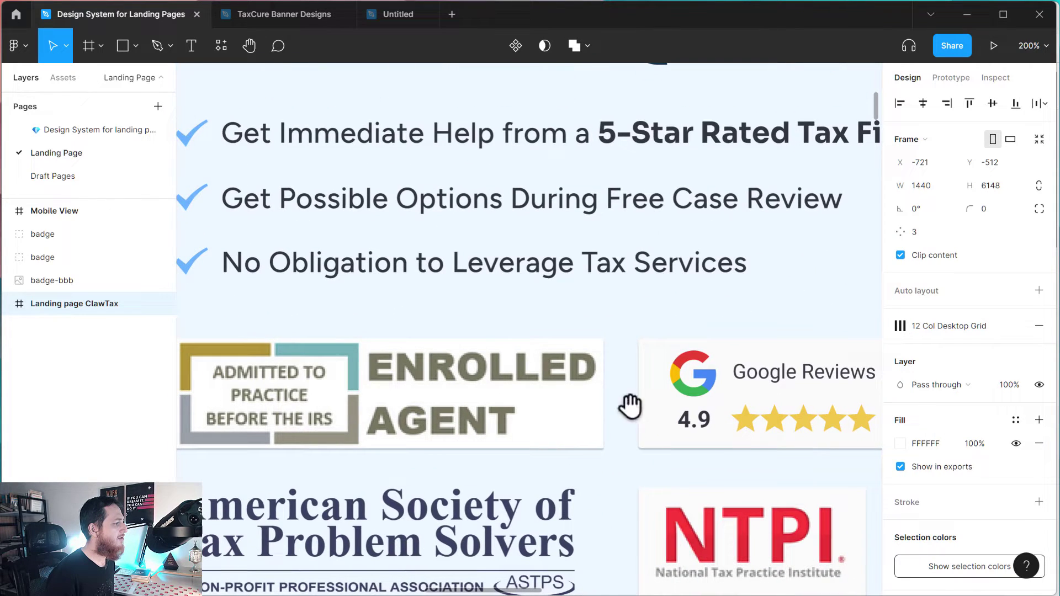
{"action": "scroll", "coordinate": [481, 248], "scroll_direction": "down", "scroll_amount": 8}
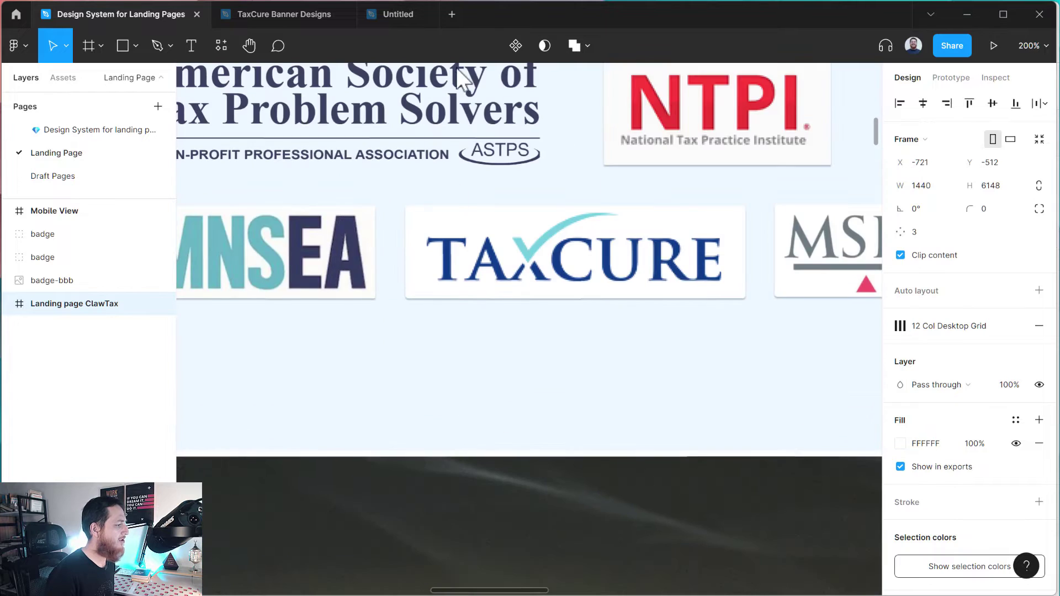
{"action": "scroll", "coordinate": [449, 244], "scroll_direction": "down", "scroll_amount": 20}
{"action": "scroll", "coordinate": [371, 230], "scroll_direction": "right", "scroll_amount": 5}
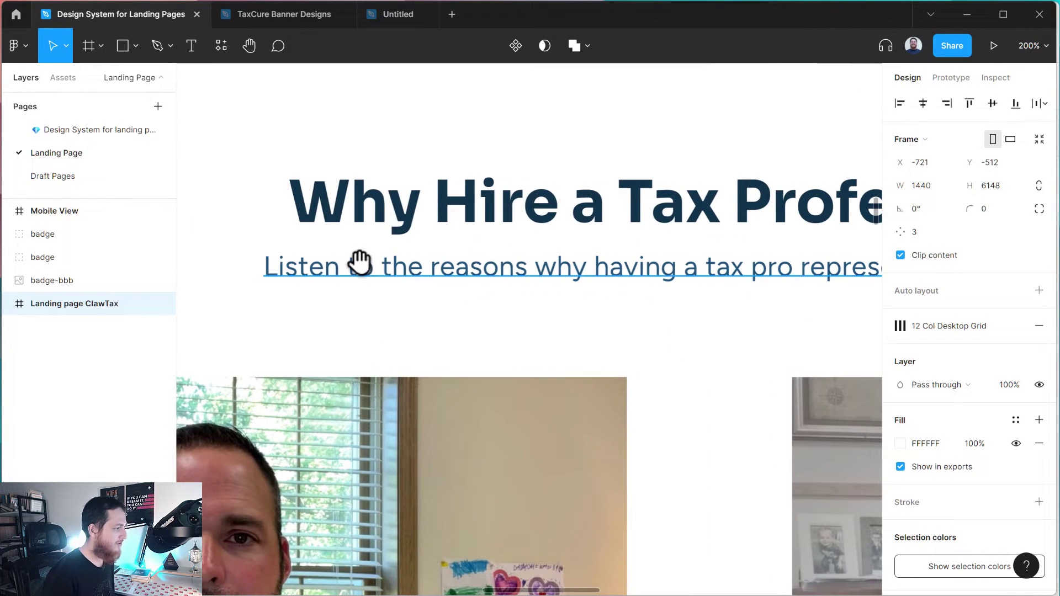
{"action": "key", "text": "shift+0"}
{"action": "scroll", "coordinate": [433, 303], "scroll_direction": "right", "scroll_amount": 3}
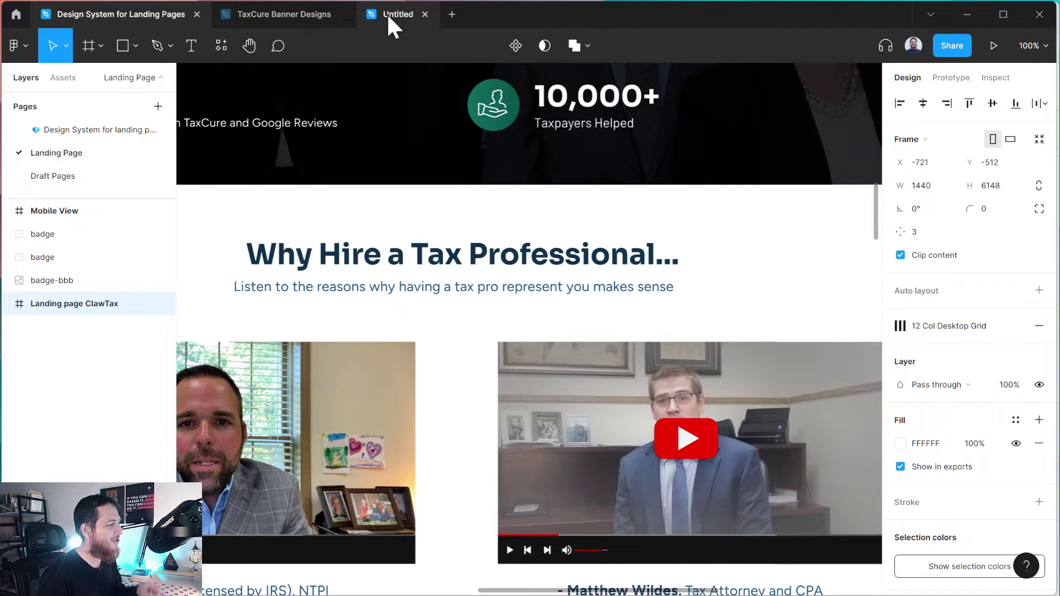
{"action": "key", "text": "shift+1"}
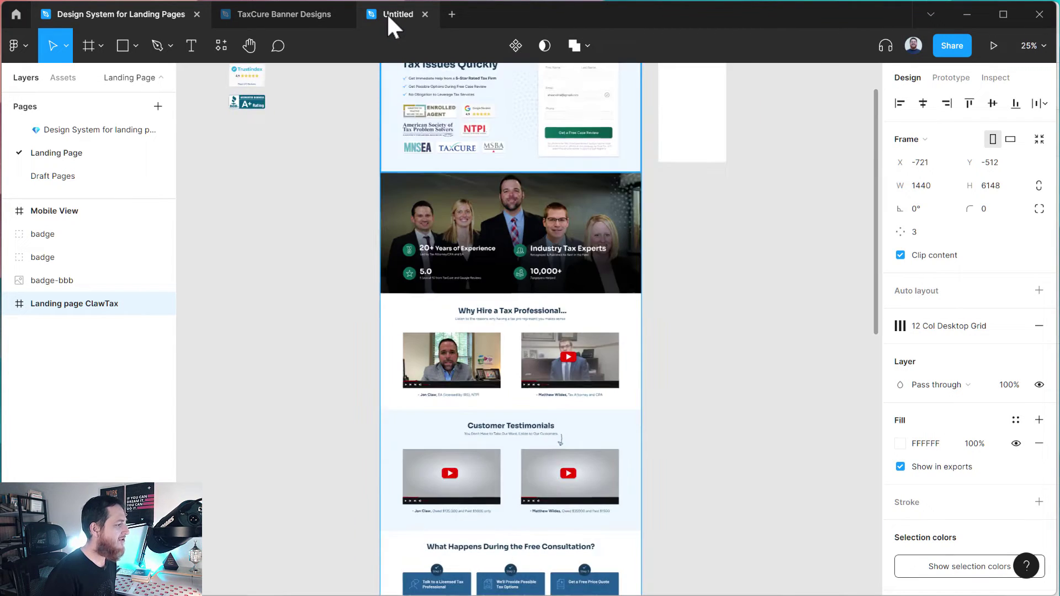
{"action": "left_click_drag", "start_coordinate": [535, 329], "coordinate": [415, 176]}
{"action": "scroll", "coordinate": [397, 315], "scroll_direction": "up", "scroll_amount": 5}
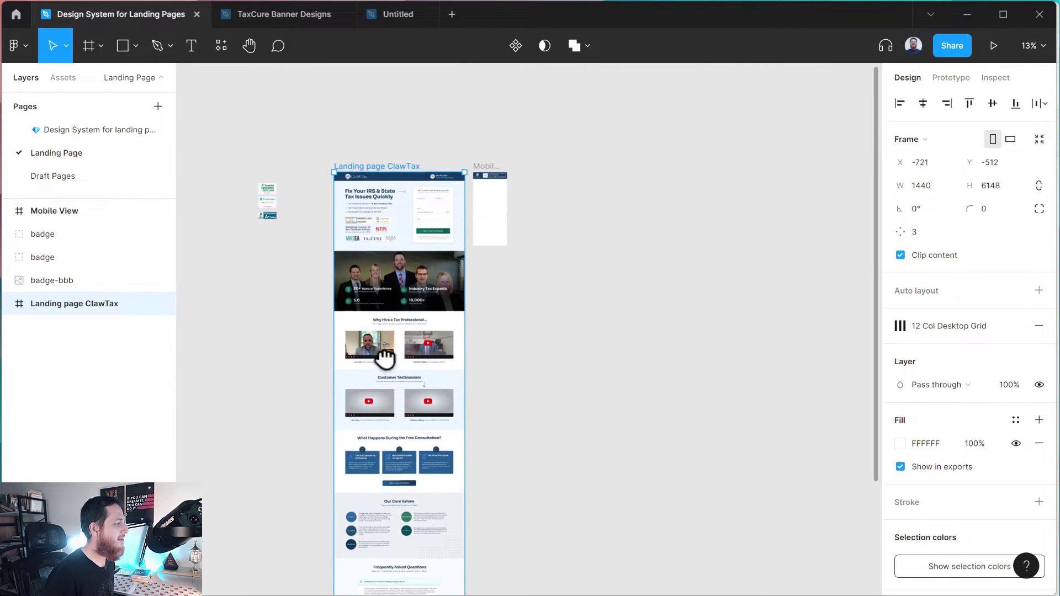
Step: Return to the font mockups file and centre the Sora Typeface mockup with nothing selected
{"action": "left_click", "coordinate": [390, 14]}
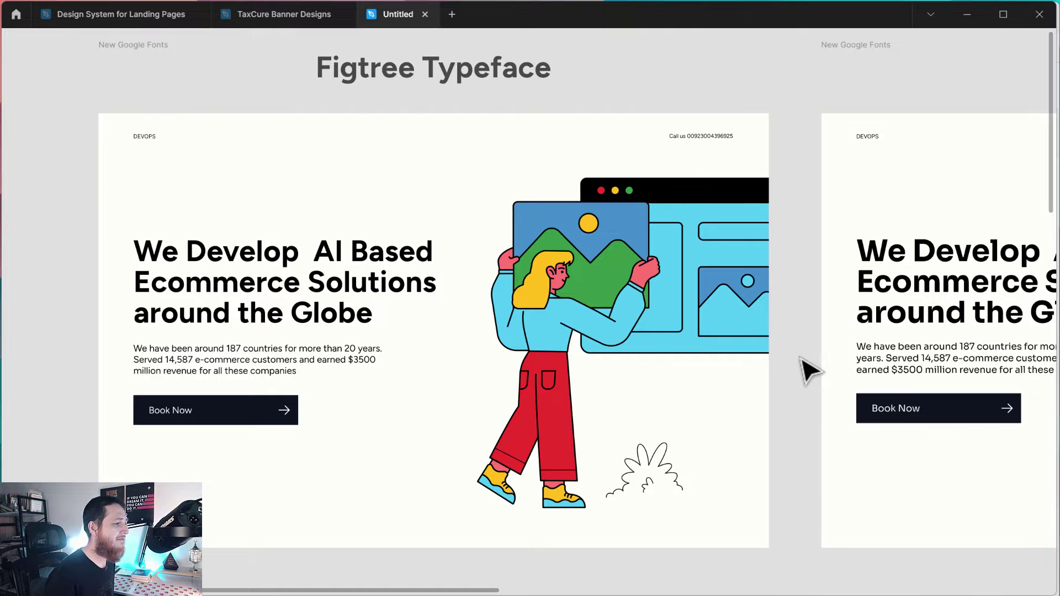
{"action": "scroll", "coordinate": [771, 359], "scroll_direction": "right", "scroll_amount": 10}
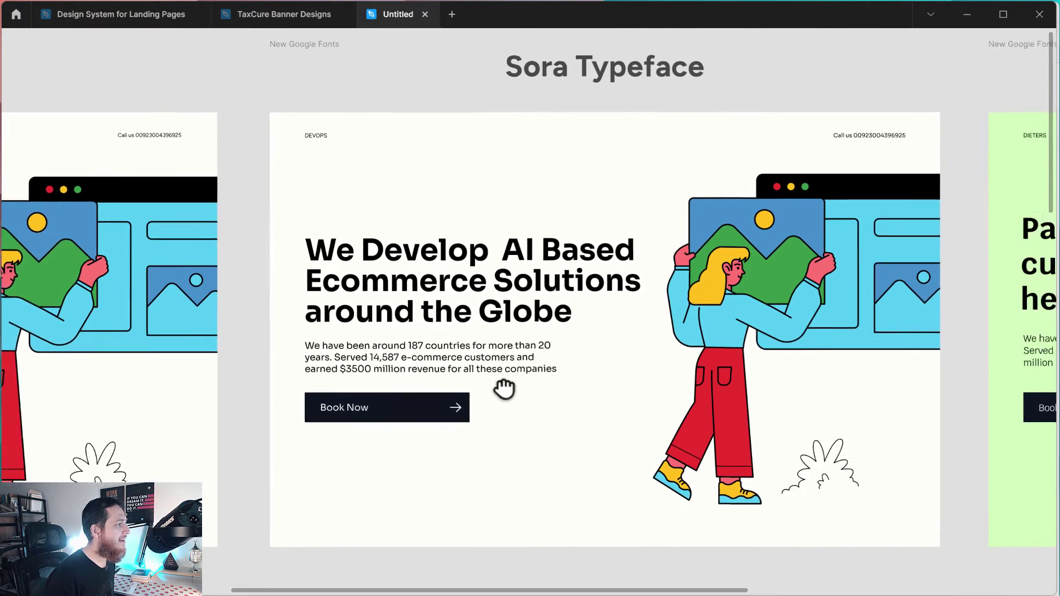
{"action": "left_click_drag", "start_coordinate": [504, 389], "coordinate": [436, 389]}
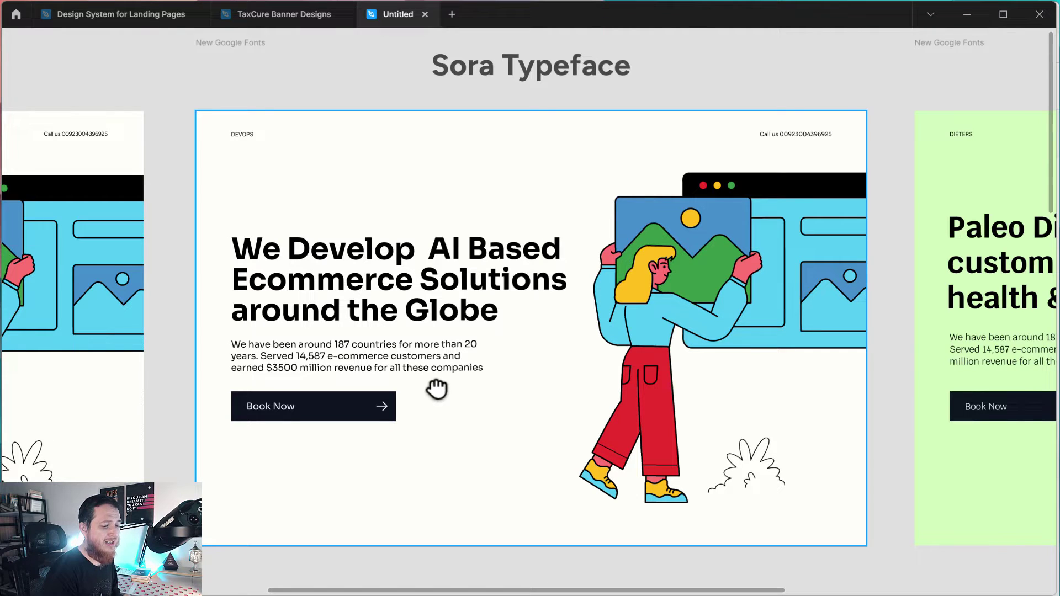
{"action": "left_click", "coordinate": [163, 337]}
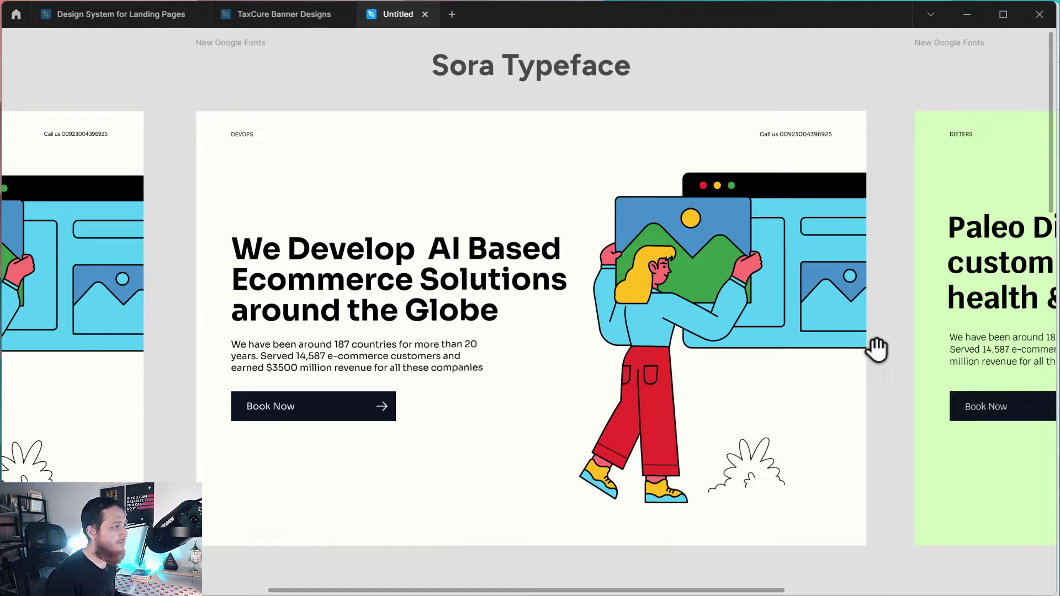
{"action": "left_click_drag", "start_coordinate": [872, 353], "coordinate": [865, 346]}
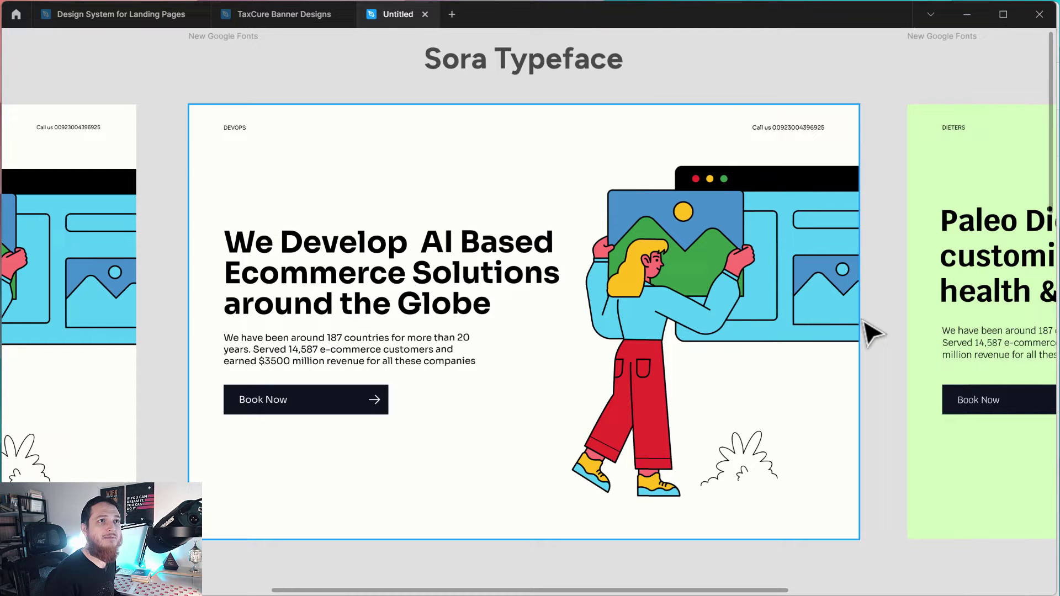
Step: Pan past the Krub Typeface mockup to bring the Murencho Typeface mockup into view
{"action": "left_click_drag", "start_coordinate": [875, 314], "coordinate": [267, 313]}
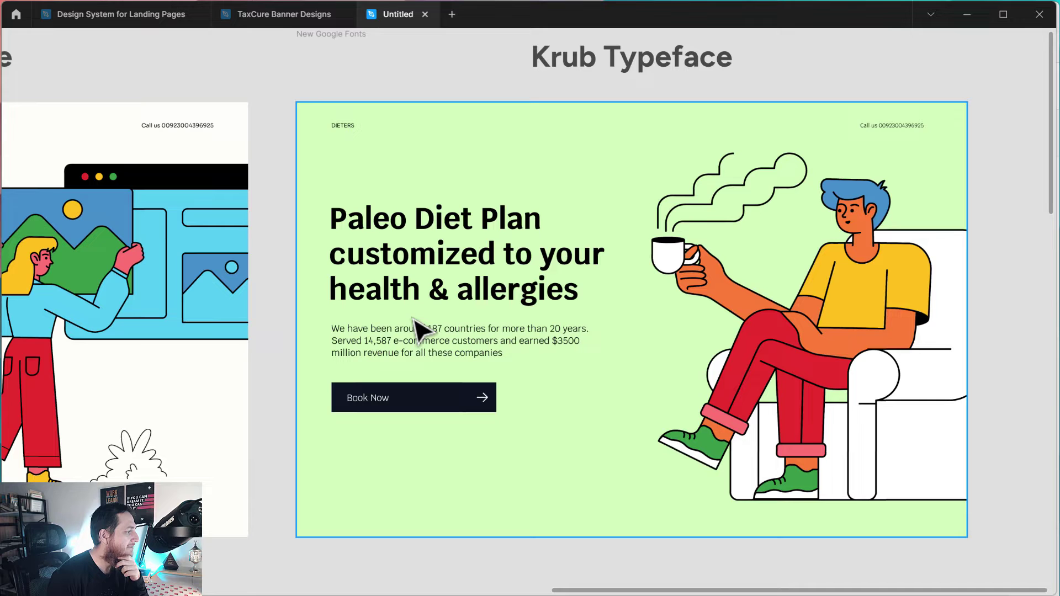
{"action": "scroll", "coordinate": [284, 355], "scroll_direction": "down", "scroll_amount": 5}
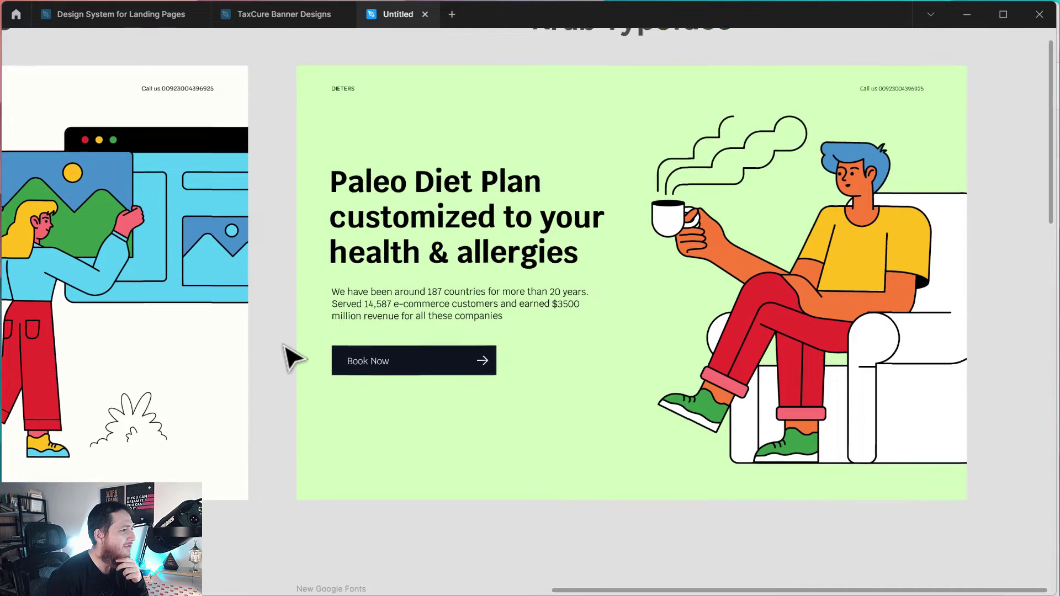
{"action": "scroll", "coordinate": [284, 347], "scroll_direction": "down", "scroll_amount": 5}
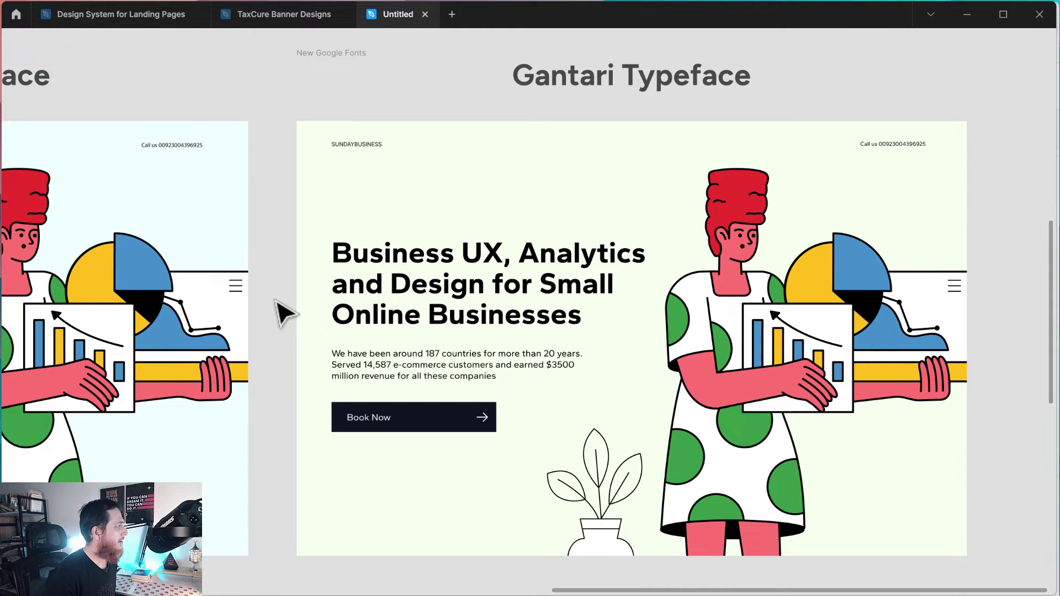
{"action": "left_click_drag", "start_coordinate": [274, 300], "coordinate": [608, 302]}
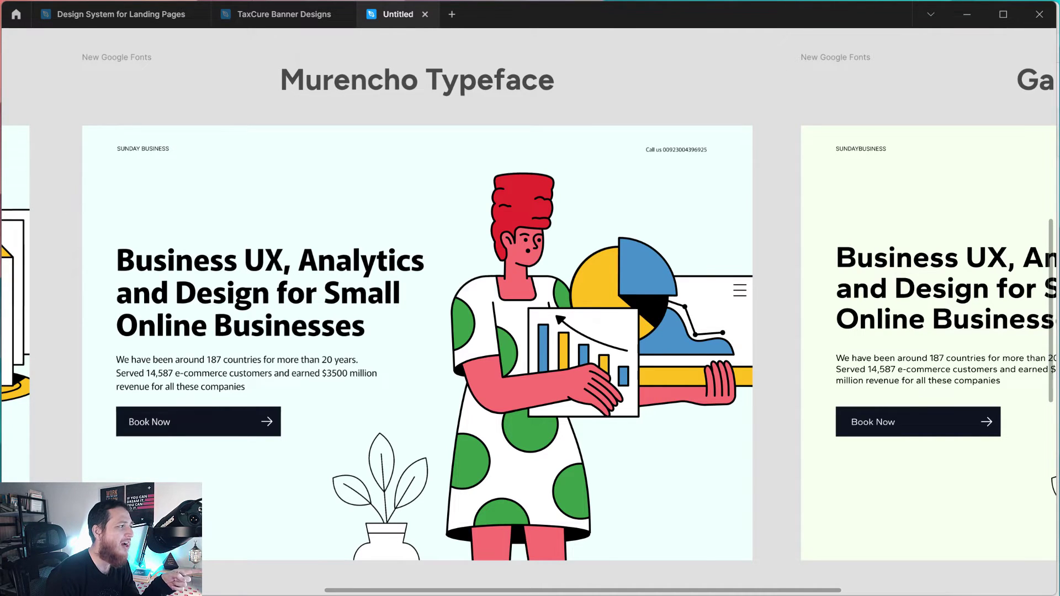
Step: Inspect the Murencho headline and paragraph text, deselect, and pan toward the Gentium mockup
{"action": "left_click", "coordinate": [175, 278]}
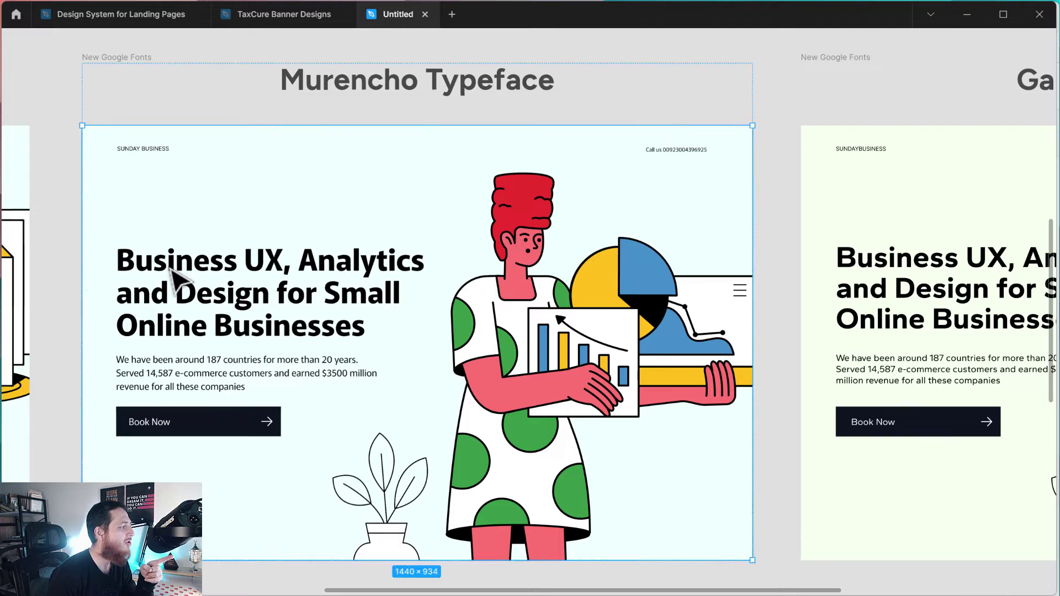
{"action": "left_click", "coordinate": [177, 280]}
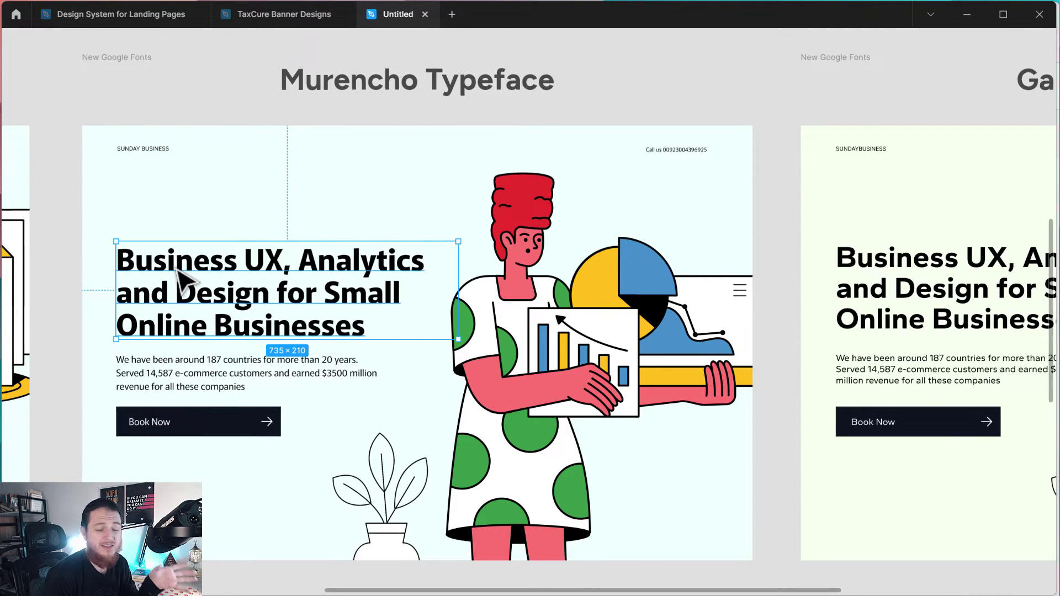
{"action": "left_click", "coordinate": [172, 371]}
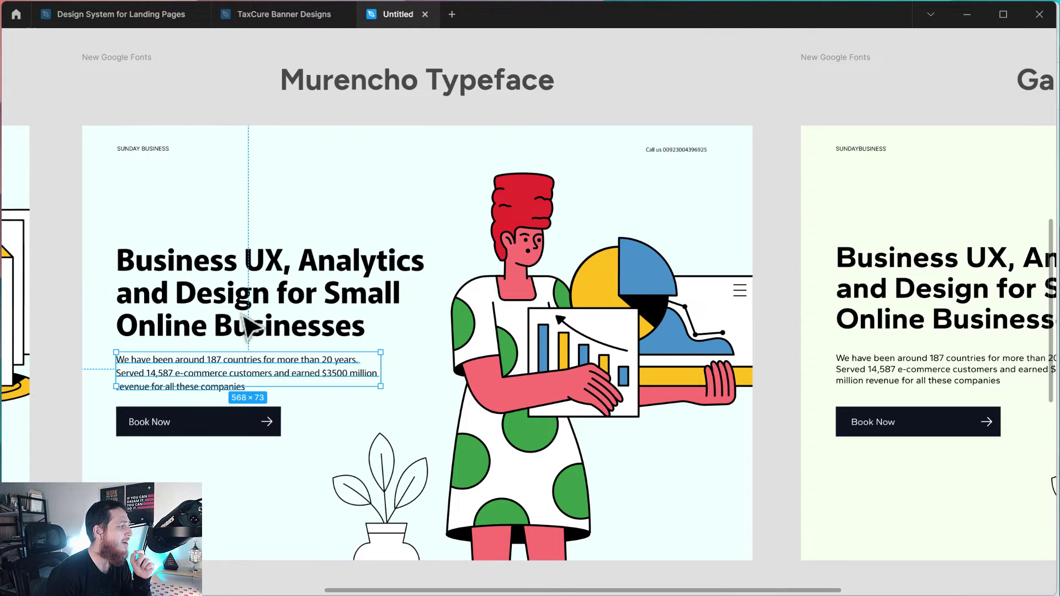
{"action": "left_click", "coordinate": [60, 289]}
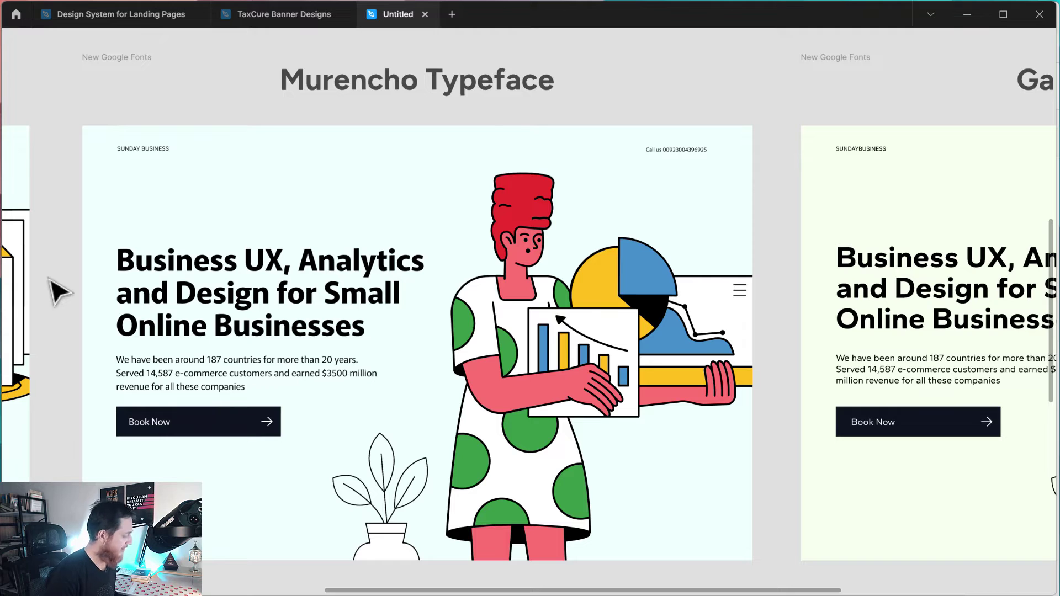
{"action": "left_click_drag", "start_coordinate": [48, 291], "coordinate": [277, 256]}
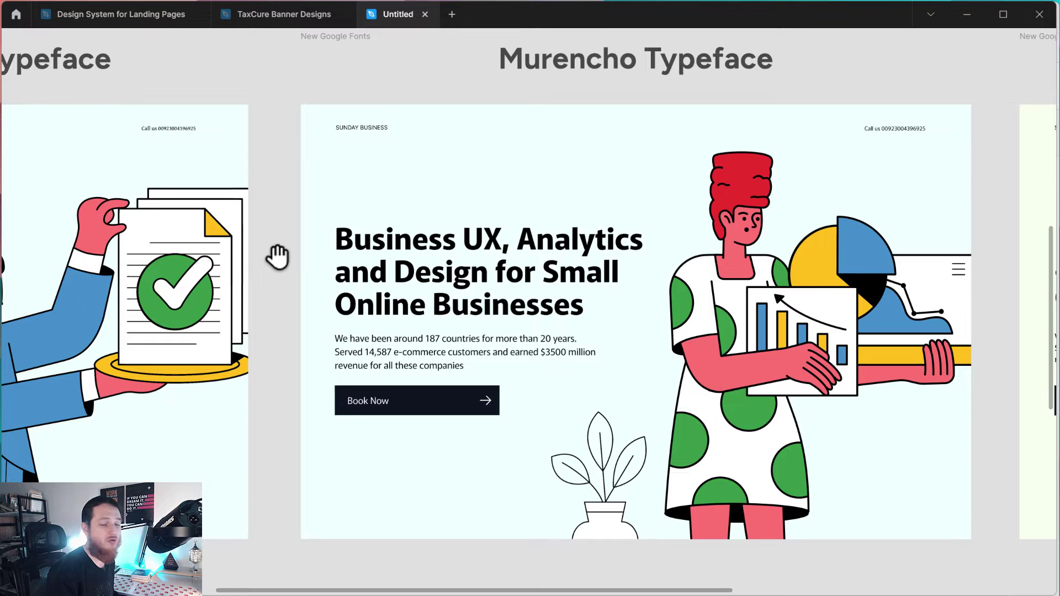
Step: Centre the Gentium Book Plus Bookish mockup, then scroll down to the Fraunces Typeface row
{"action": "left_click_drag", "start_coordinate": [265, 260], "coordinate": [745, 251]}
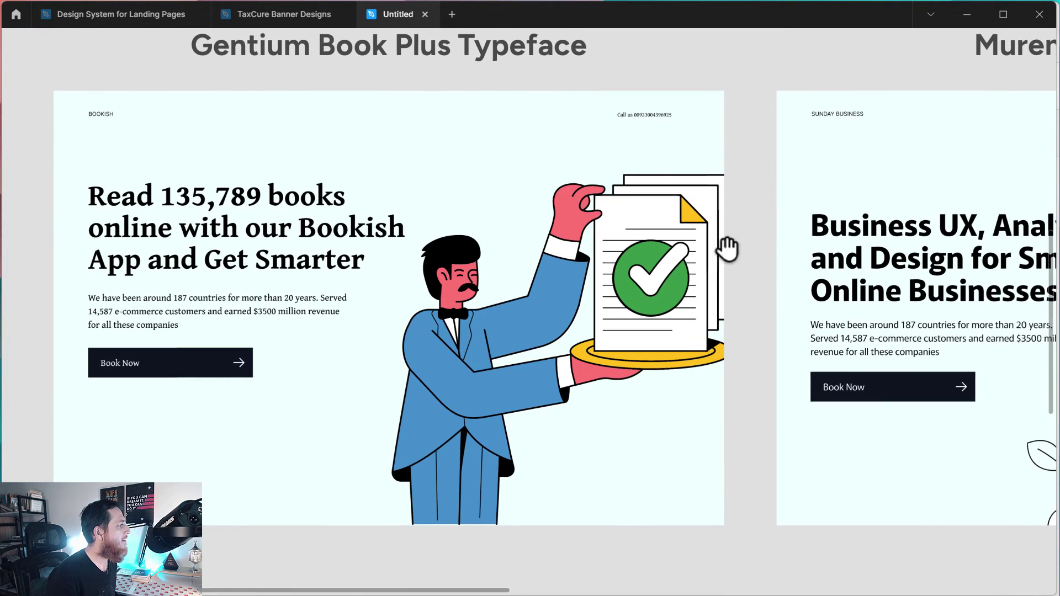
{"action": "left_click_drag", "start_coordinate": [599, 272], "coordinate": [601, 280]}
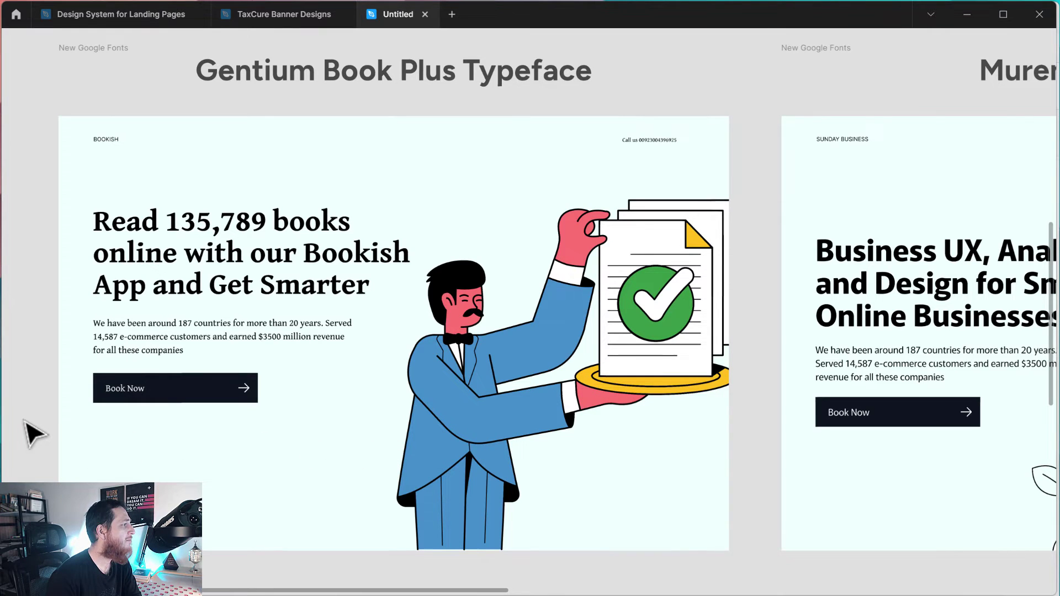
{"action": "scroll", "coordinate": [33, 433], "scroll_direction": "down", "scroll_amount": 5}
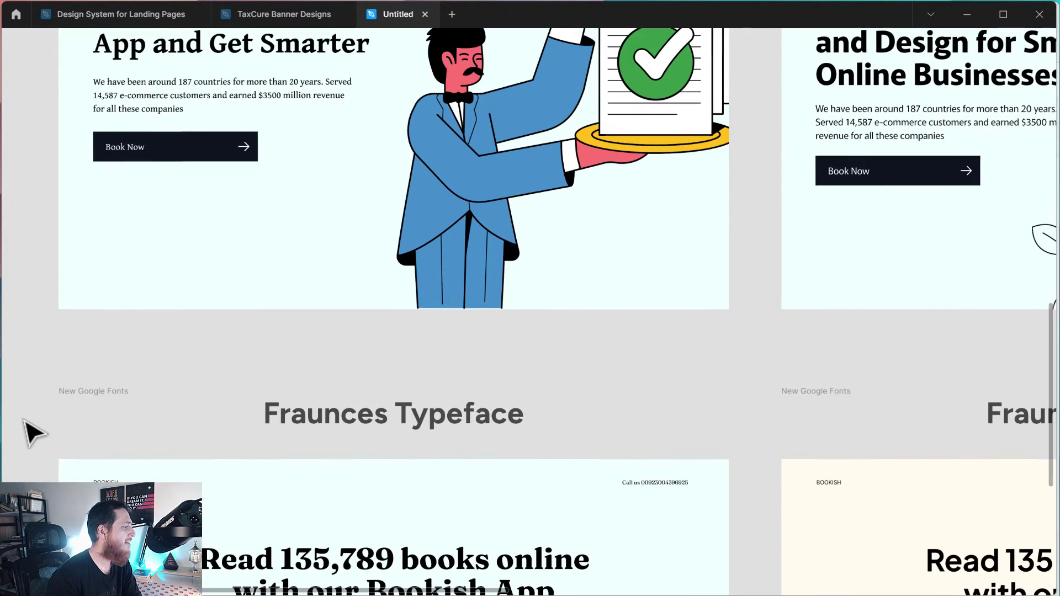
{"action": "scroll", "coordinate": [33, 433], "scroll_direction": "down", "scroll_amount": 8}
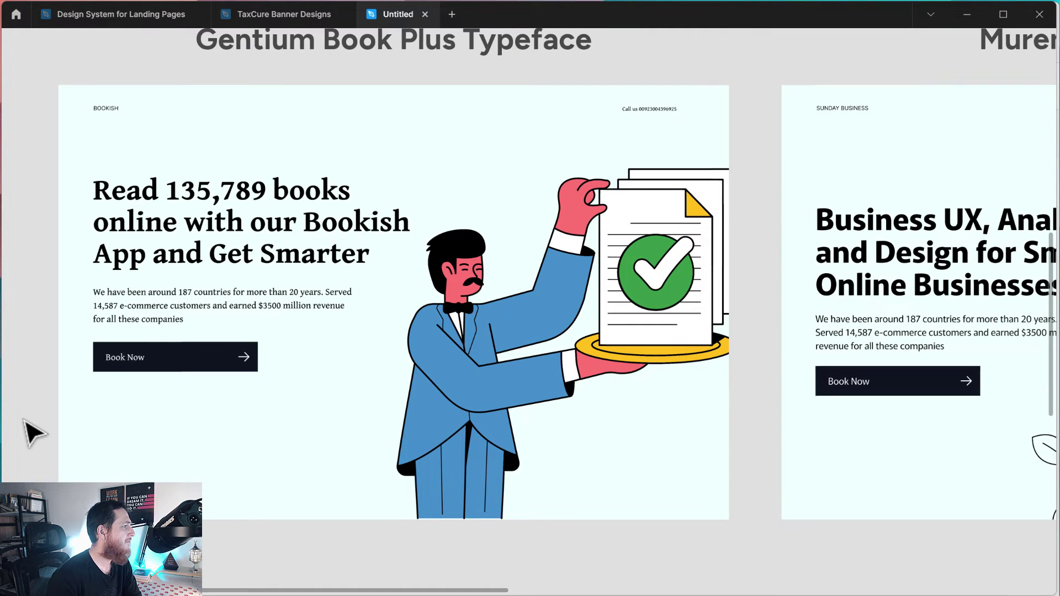
{"action": "scroll", "coordinate": [33, 434], "scroll_direction": "up", "scroll_amount": 1}
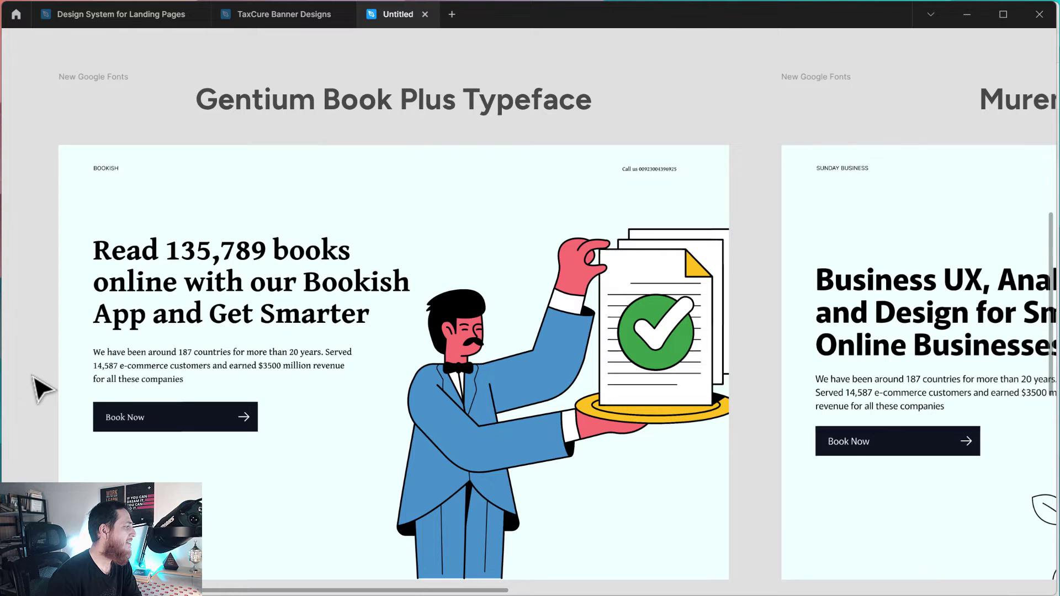
{"action": "scroll", "coordinate": [35, 378], "scroll_direction": "down", "scroll_amount": 8}
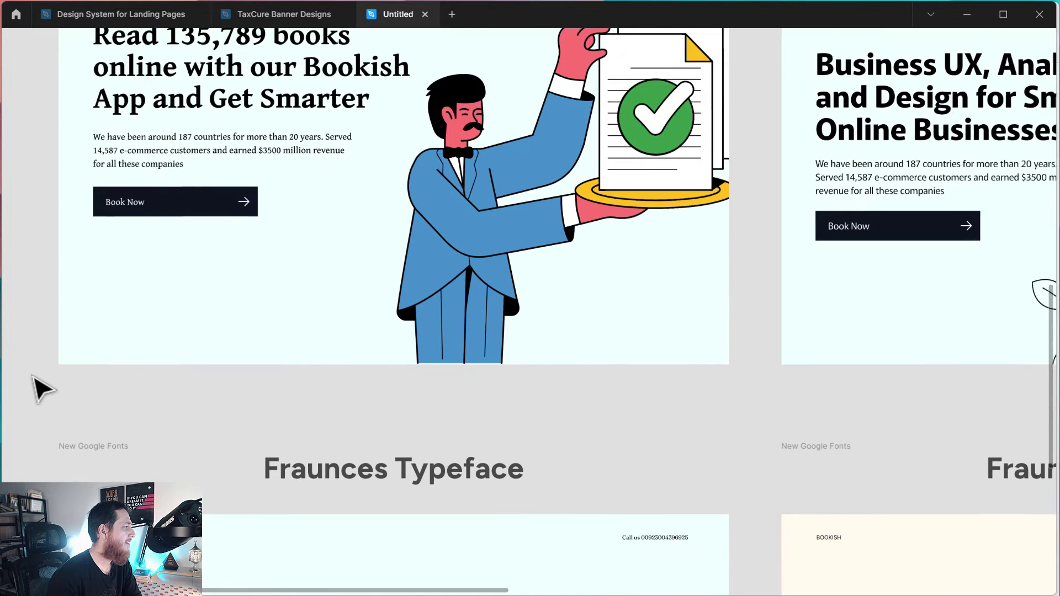
{"action": "scroll", "coordinate": [34, 378], "scroll_direction": "down", "scroll_amount": 4}
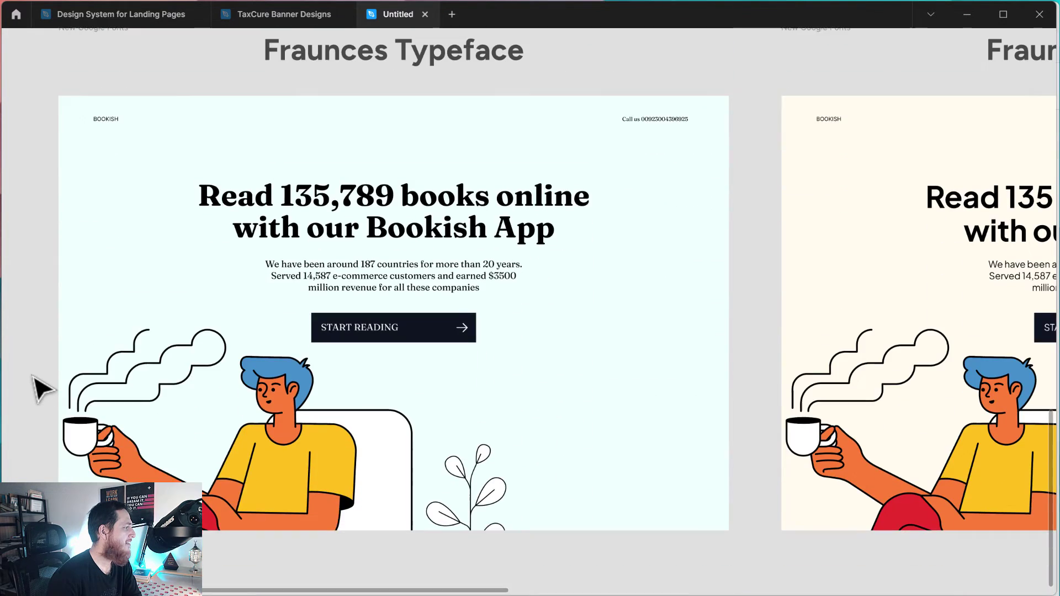
{"action": "scroll", "coordinate": [36, 374], "scroll_direction": "up", "scroll_amount": 1}
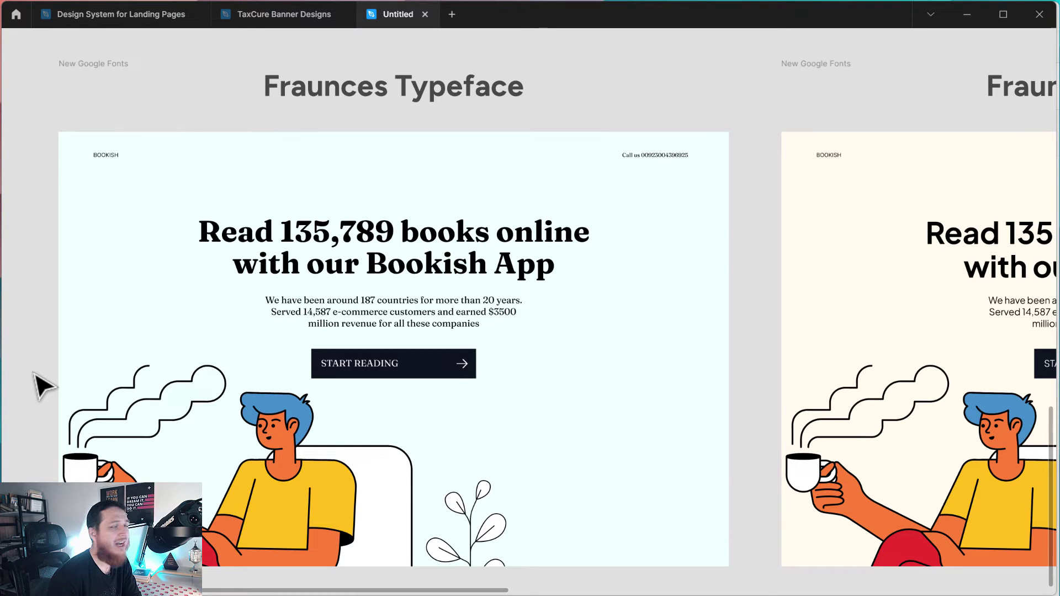
{"action": "scroll", "coordinate": [43, 385], "scroll_direction": "down", "scroll_amount": 1}
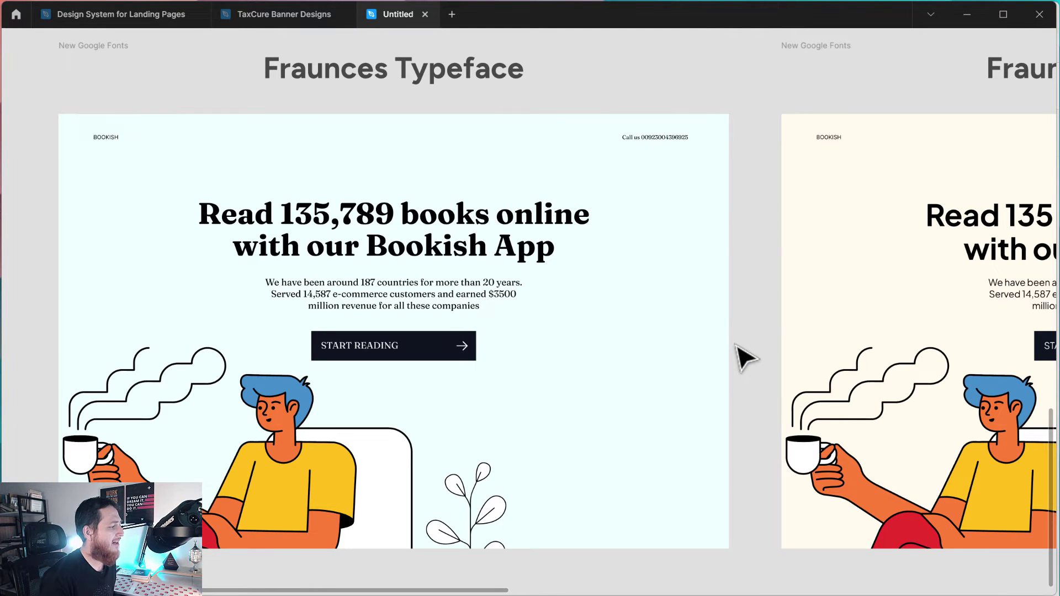
Step: Pan to the second Fraunces-titled cream Bookish mockup and select its headline to check the font
{"action": "left_click_drag", "start_coordinate": [738, 335], "coordinate": [296, 333]}
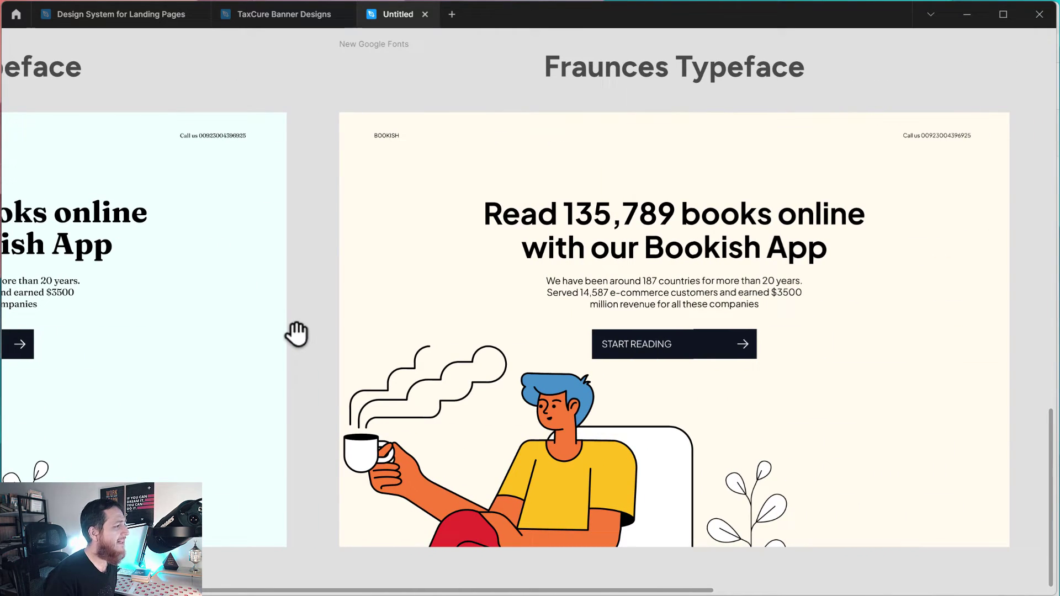
{"action": "left_click_drag", "start_coordinate": [297, 333], "coordinate": [241, 315]}
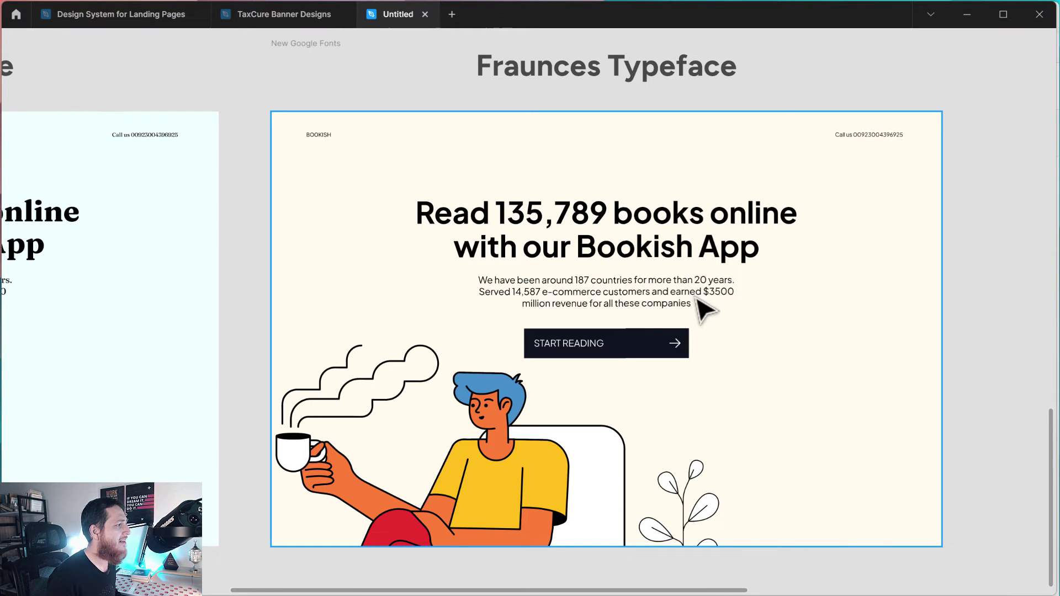
{"action": "left_click_drag", "start_coordinate": [561, 303], "coordinate": [592, 339]}
{"action": "left_click", "coordinate": [600, 283]}
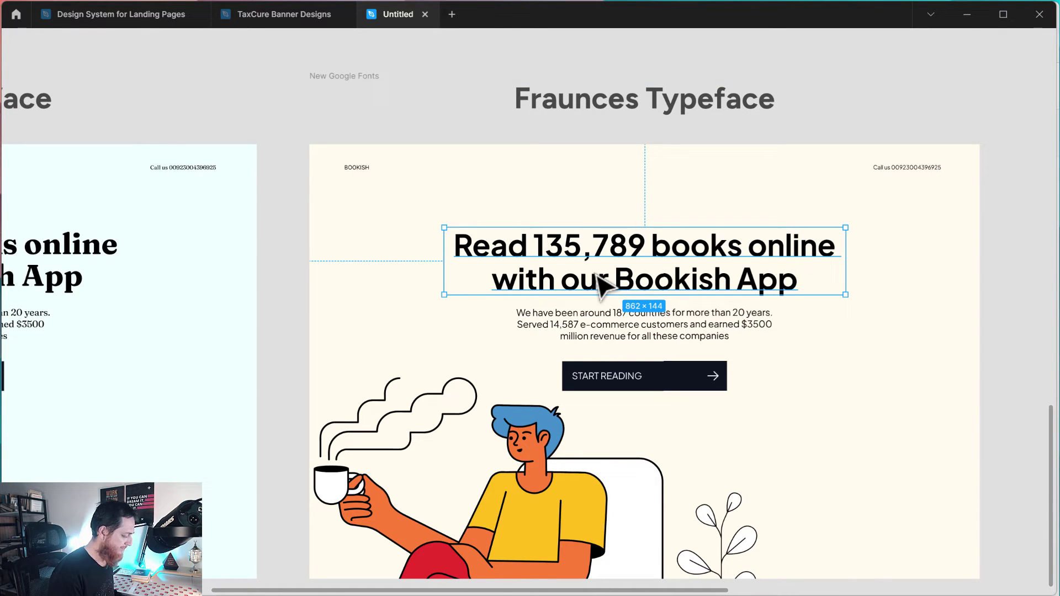
Step: Restore the interface and replace 'Fraunces' with 'Plus Jakarta Sans' in the cream mockup's title
{"action": "key", "text": "ctrl+backslash"}
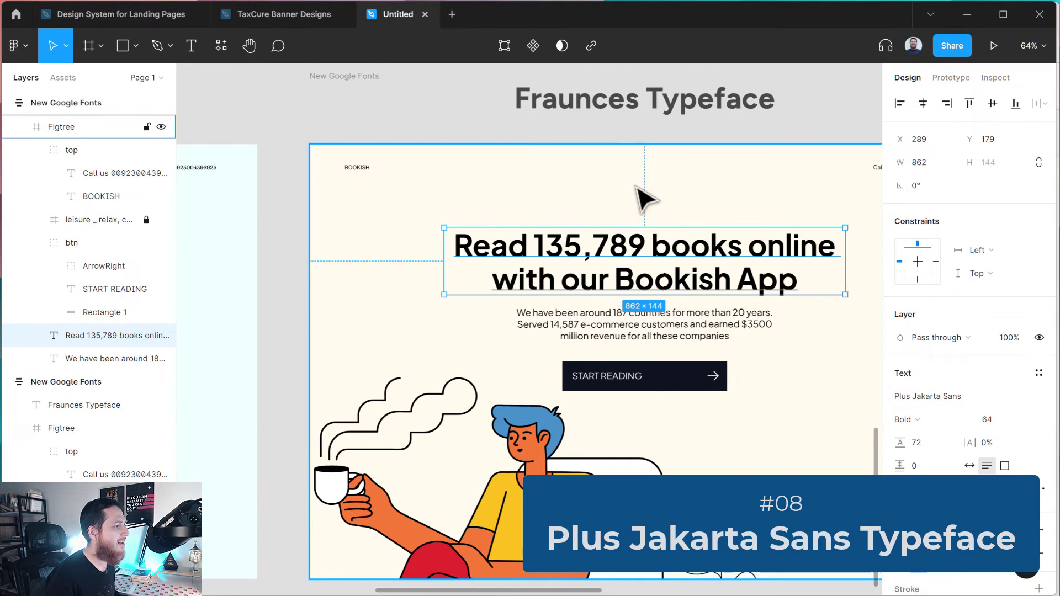
{"action": "double_click", "coordinate": [628, 105]}
{"action": "left_click_drag", "start_coordinate": [640, 102], "coordinate": [501, 112]}
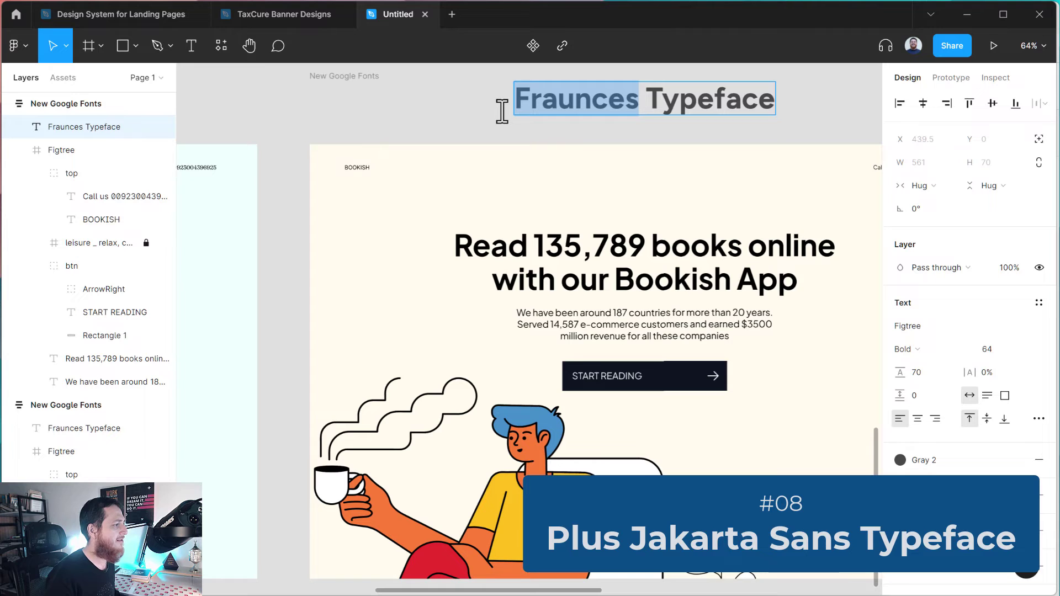
{"action": "type", "text": "Plus Ja"}
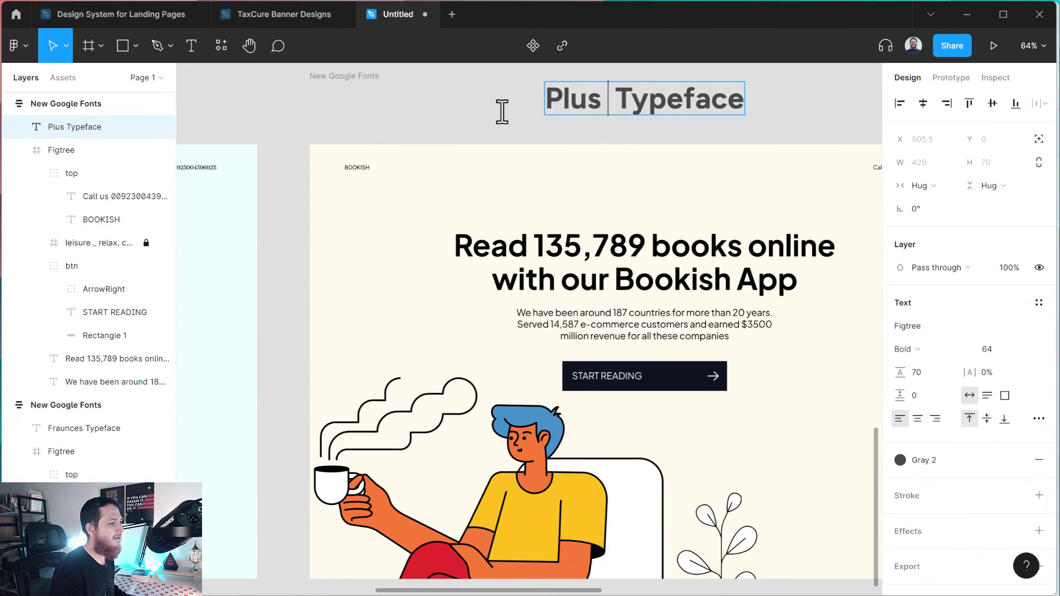
{"action": "type", "text": "karta Sans"}
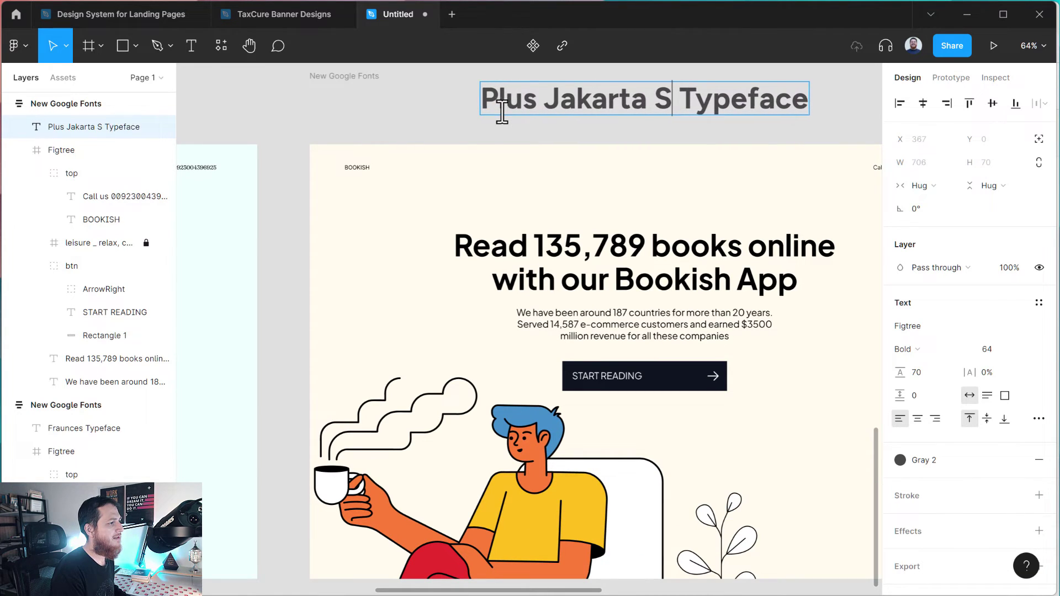
{"action": "key", "text": "Escape"}
{"action": "left_click", "coordinate": [287, 163]}
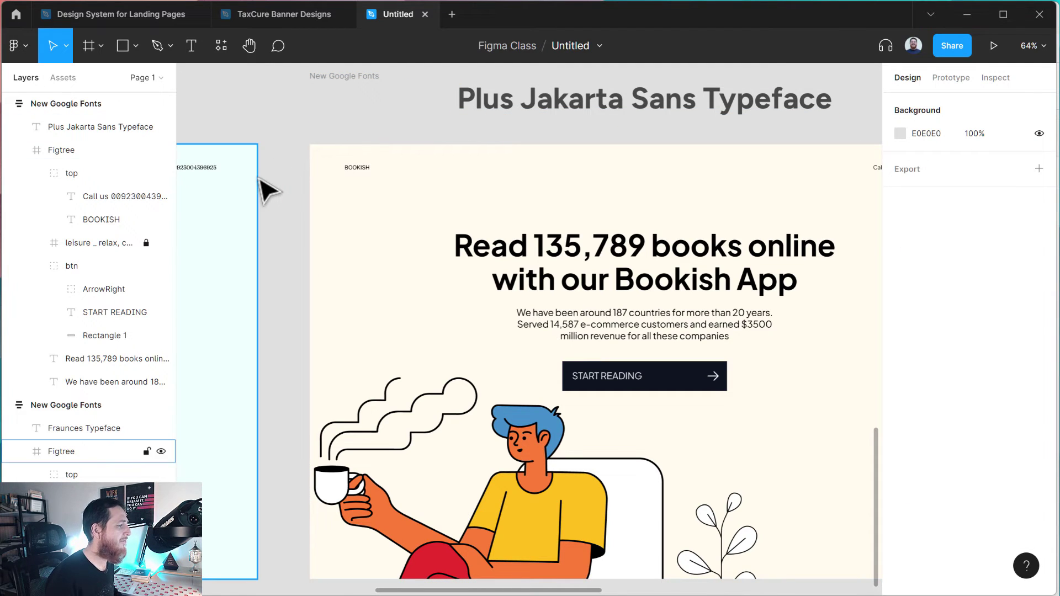
{"action": "left_click_drag", "start_coordinate": [435, 315], "coordinate": [381, 321]}
{"action": "left_click", "coordinate": [403, 447]}
Step: In the browser, scroll the Figtree page to the Regular 400 samples and inspect a paragraph
{"action": "key", "text": "alt+Tab"}
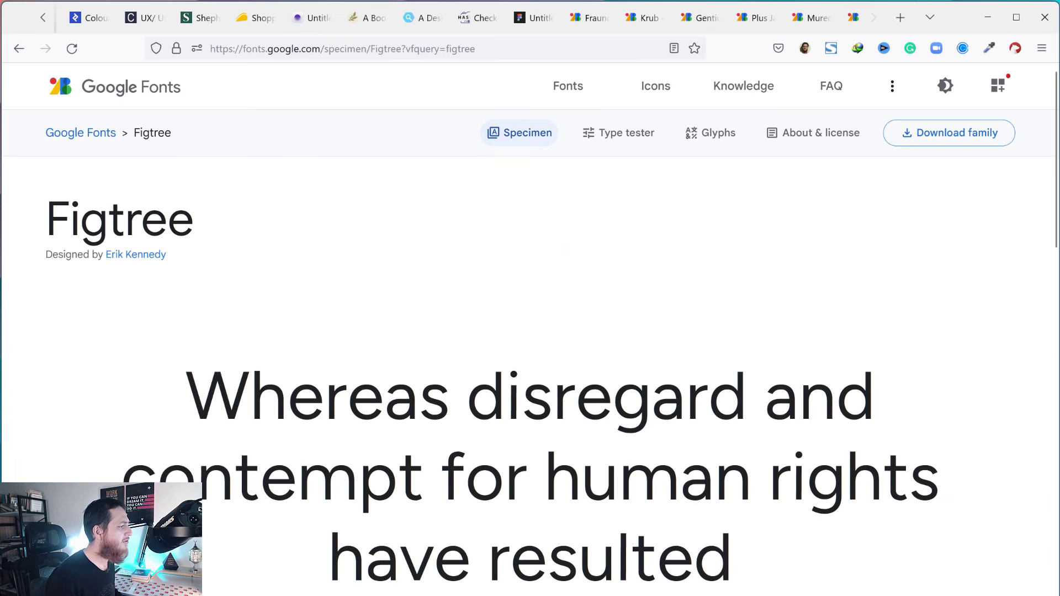
{"action": "scroll", "coordinate": [620, 283], "scroll_direction": "down", "scroll_amount": 1}
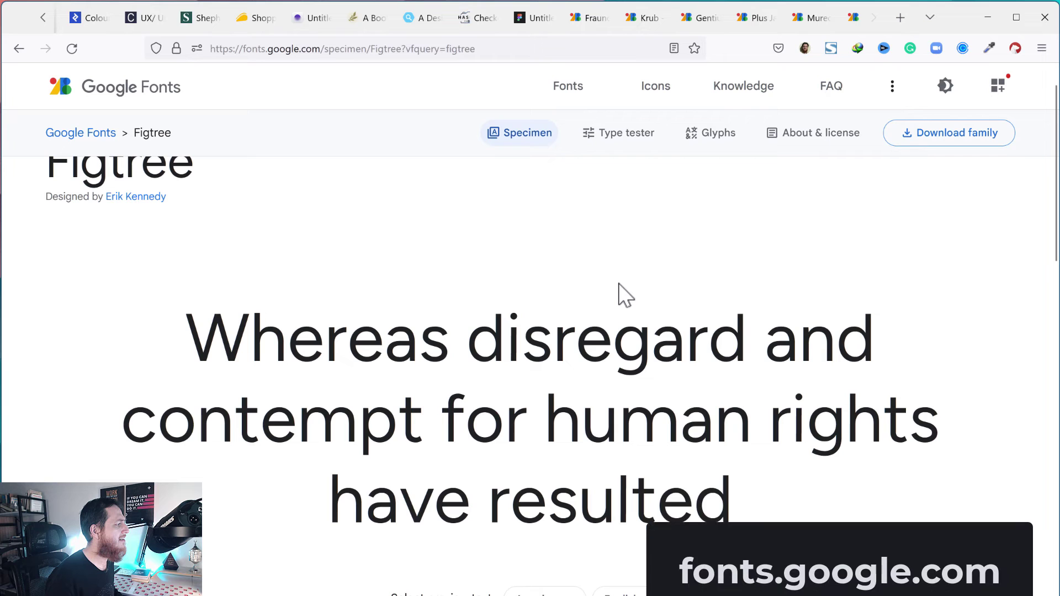
{"action": "scroll", "coordinate": [618, 284], "scroll_direction": "up", "scroll_amount": 1}
{"action": "scroll", "coordinate": [607, 292], "scroll_direction": "down", "scroll_amount": 1}
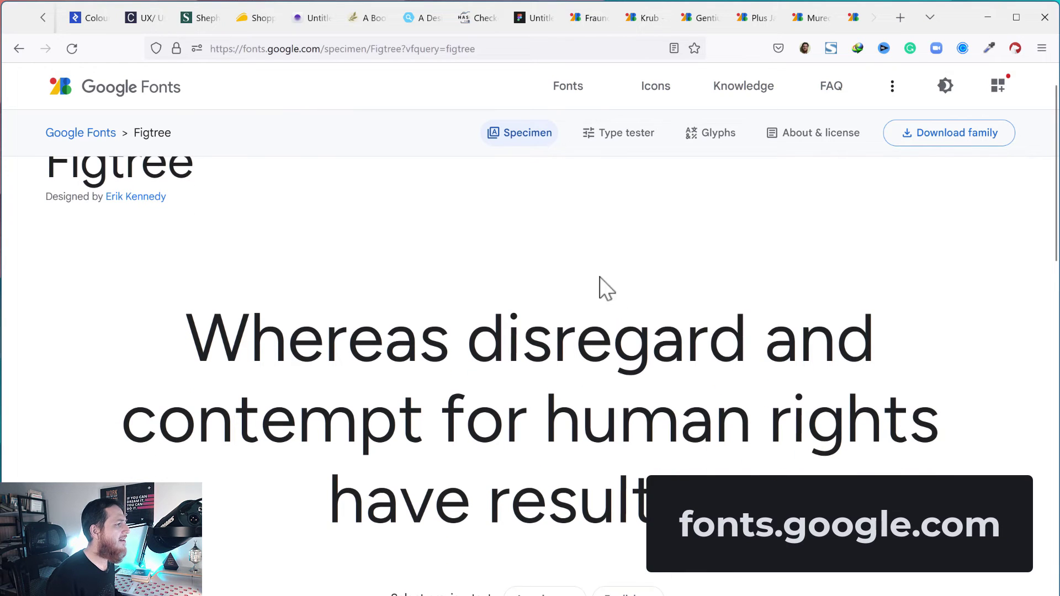
{"action": "scroll", "coordinate": [568, 315], "scroll_direction": "down", "scroll_amount": 10}
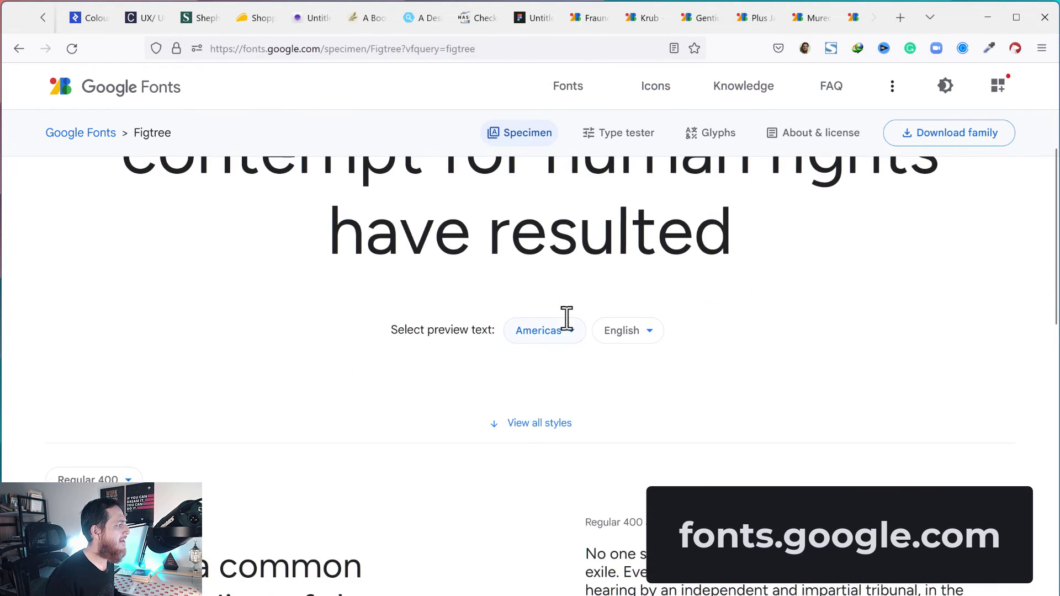
{"action": "scroll", "coordinate": [566, 330], "scroll_direction": "down", "scroll_amount": 2}
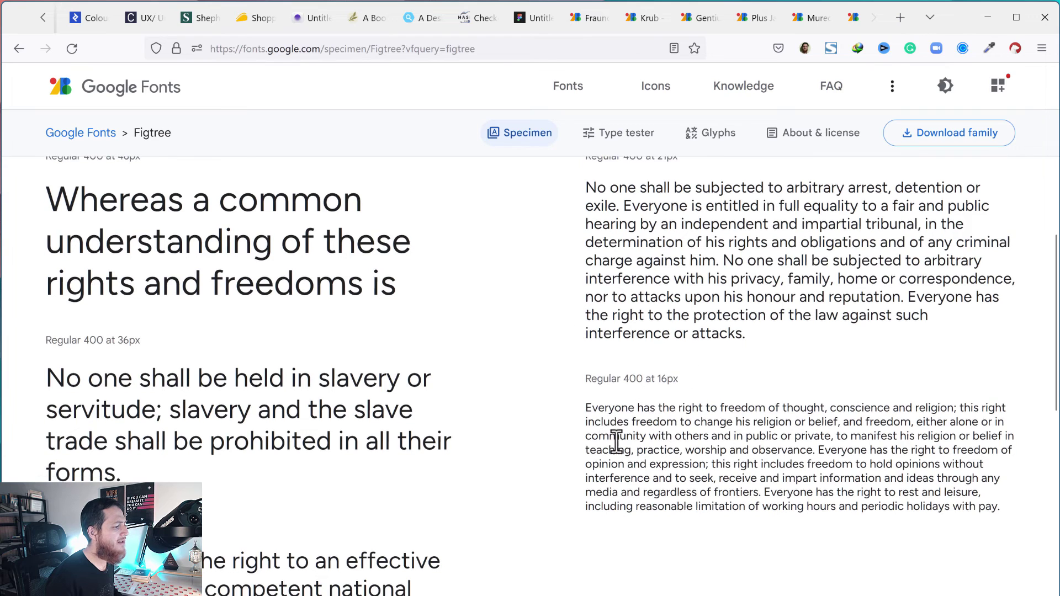
{"action": "left_click_drag", "start_coordinate": [766, 409], "coordinate": [1000, 508]}
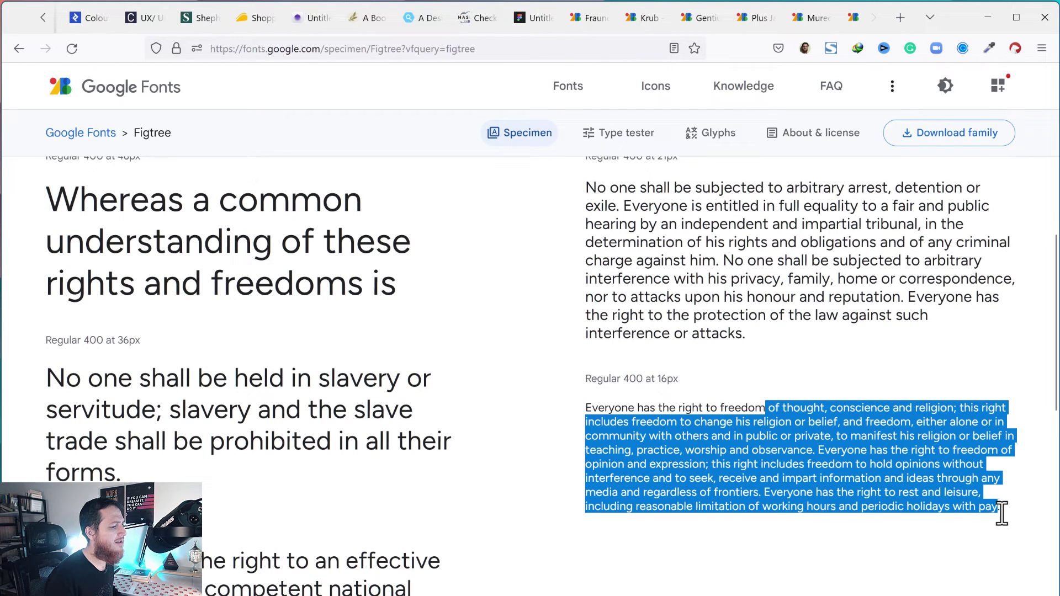
{"action": "left_click", "coordinate": [890, 501]}
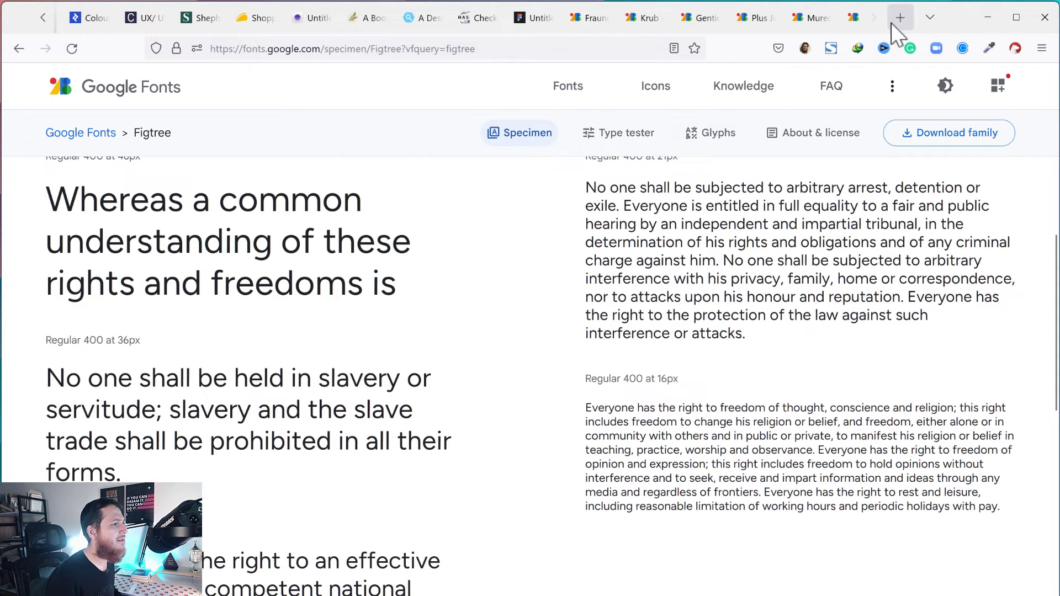
Step: View the Fraunces, Krub, Gentium Book Plus and Plus Jakarta Sans specimen pages
{"action": "left_click", "coordinate": [588, 21]}
{"action": "left_click", "coordinate": [466, 407]}
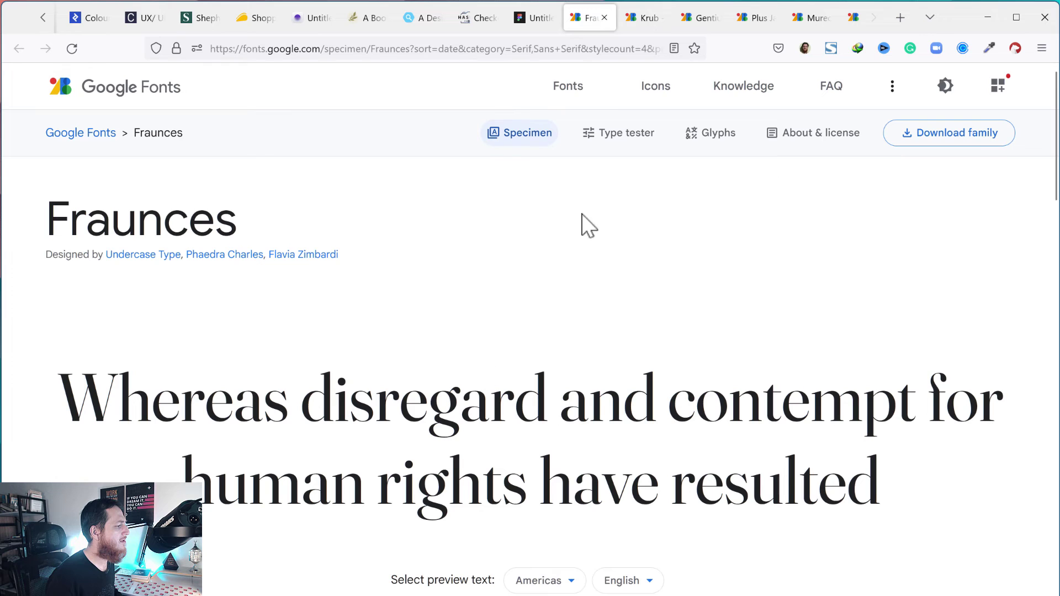
{"action": "left_click", "coordinate": [641, 22]}
{"action": "scroll", "coordinate": [563, 436], "scroll_direction": "down", "scroll_amount": 1}
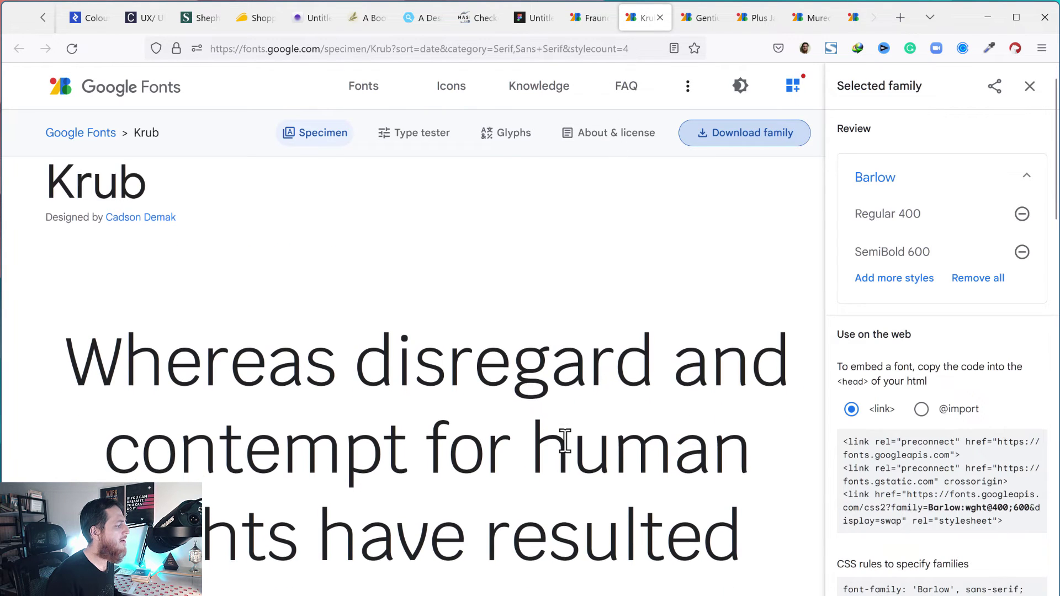
{"action": "left_click", "coordinate": [690, 17]}
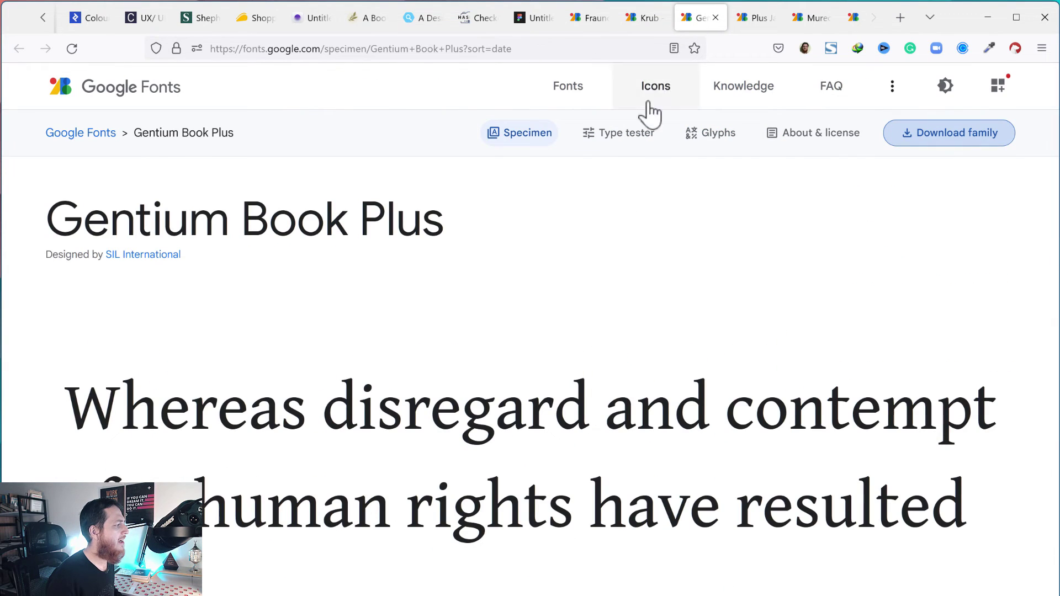
{"action": "left_click", "coordinate": [749, 18]}
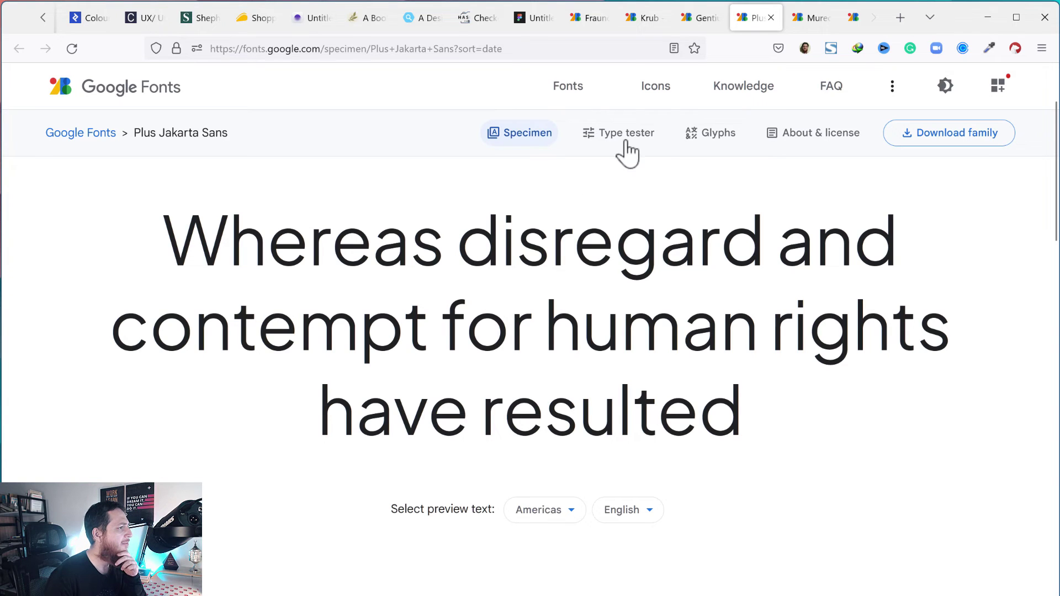
Step: Scroll through the Murecho and Gantari specimen pages
{"action": "left_click", "coordinate": [816, 17]}
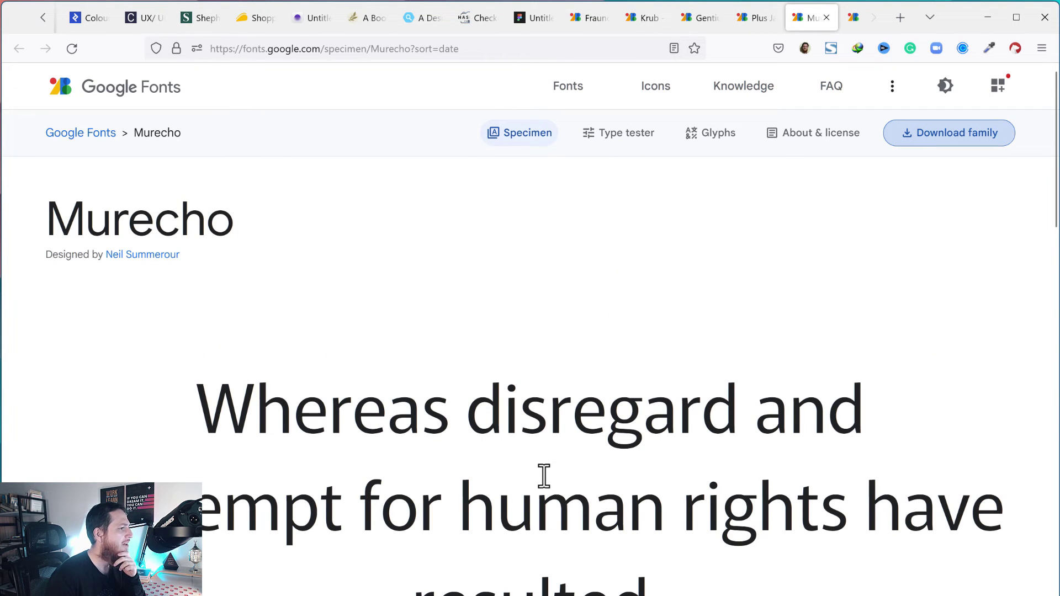
{"action": "scroll", "coordinate": [544, 476], "scroll_direction": "down", "scroll_amount": 10}
{"action": "scroll", "coordinate": [544, 487], "scroll_direction": "up", "scroll_amount": 6}
{"action": "scroll", "coordinate": [607, 414], "scroll_direction": "up", "scroll_amount": 5}
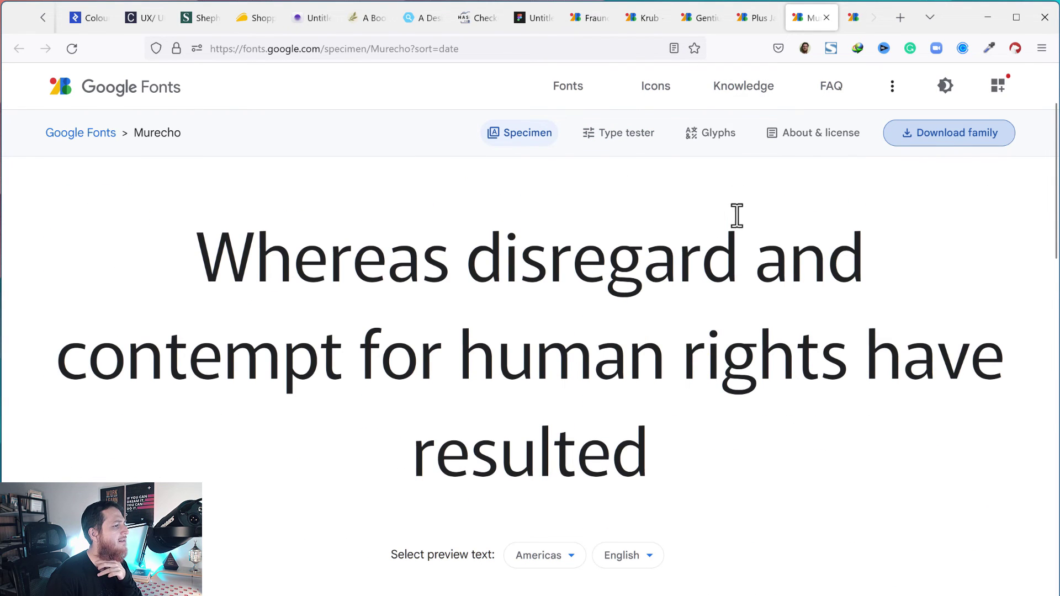
{"action": "left_click", "coordinate": [853, 19]}
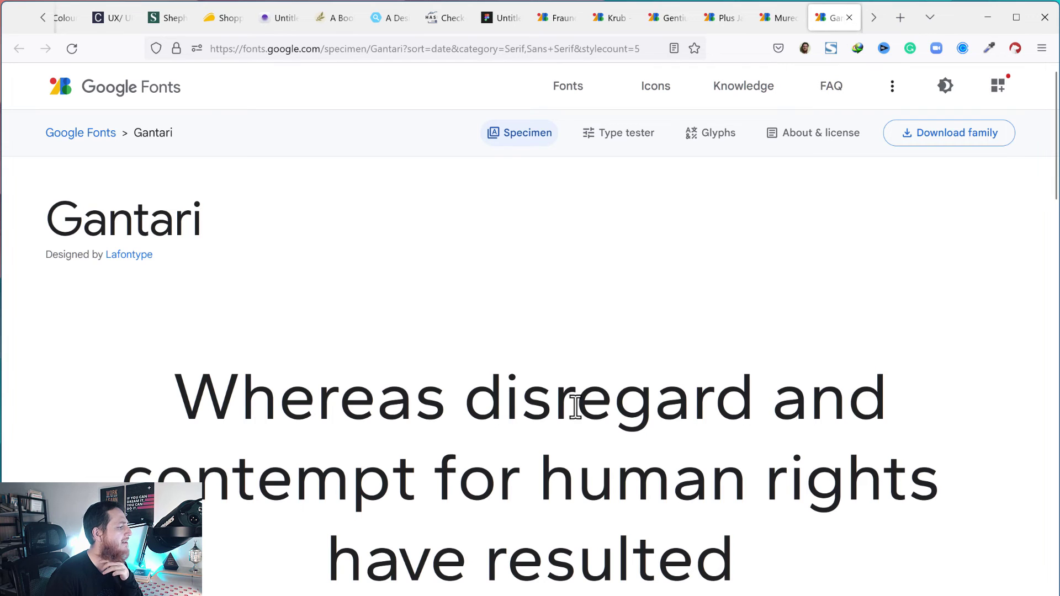
{"action": "scroll", "coordinate": [585, 380], "scroll_direction": "down", "scroll_amount": 1}
{"action": "left_click", "coordinate": [873, 17]}
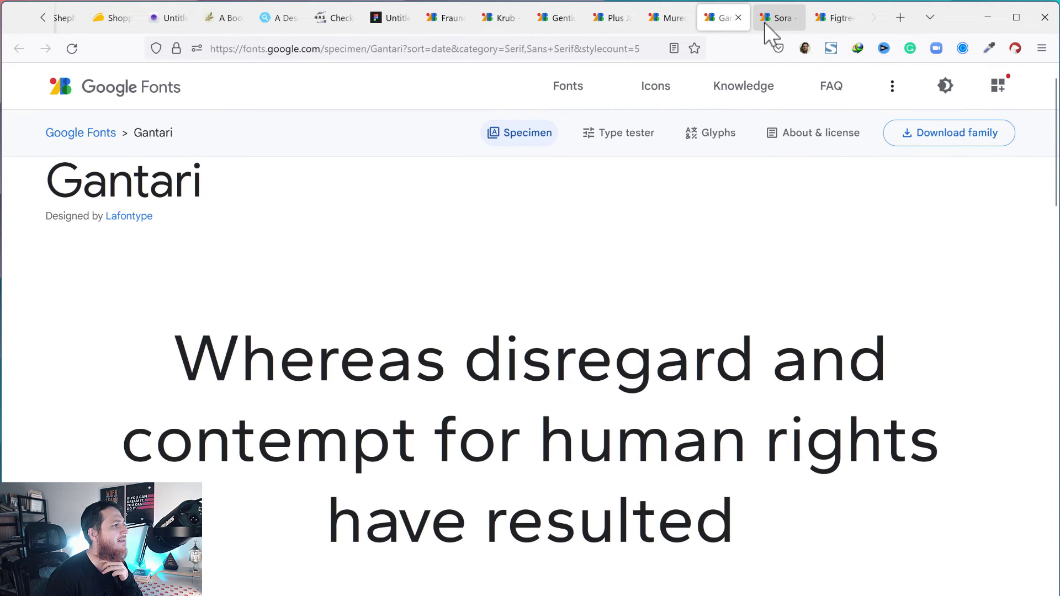
Step: View the Sora and Figtree specimens, then return to the Figma window
{"action": "left_click", "coordinate": [770, 22]}
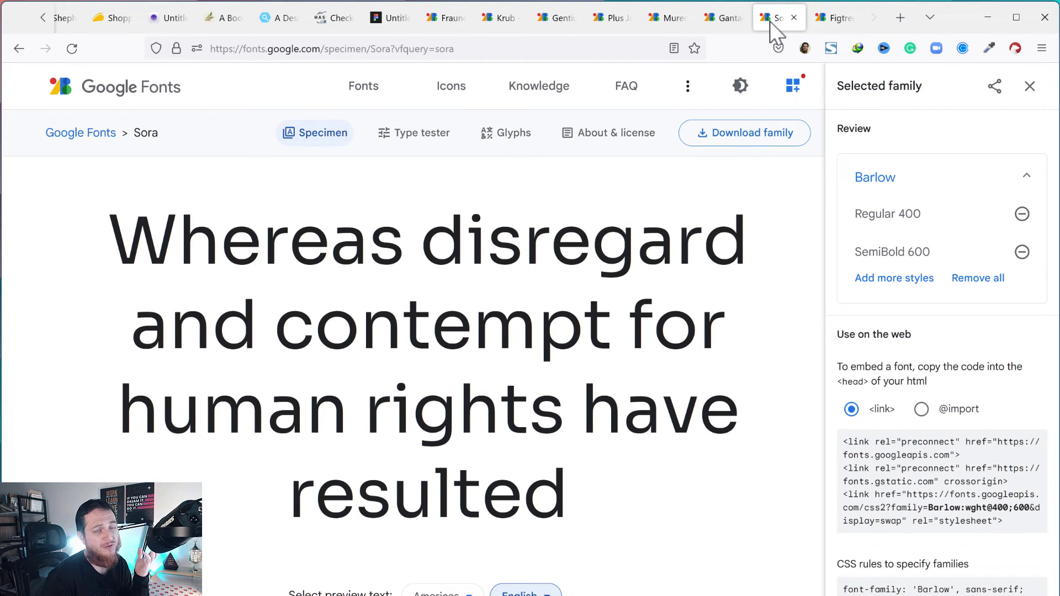
{"action": "left_click", "coordinate": [835, 22]}
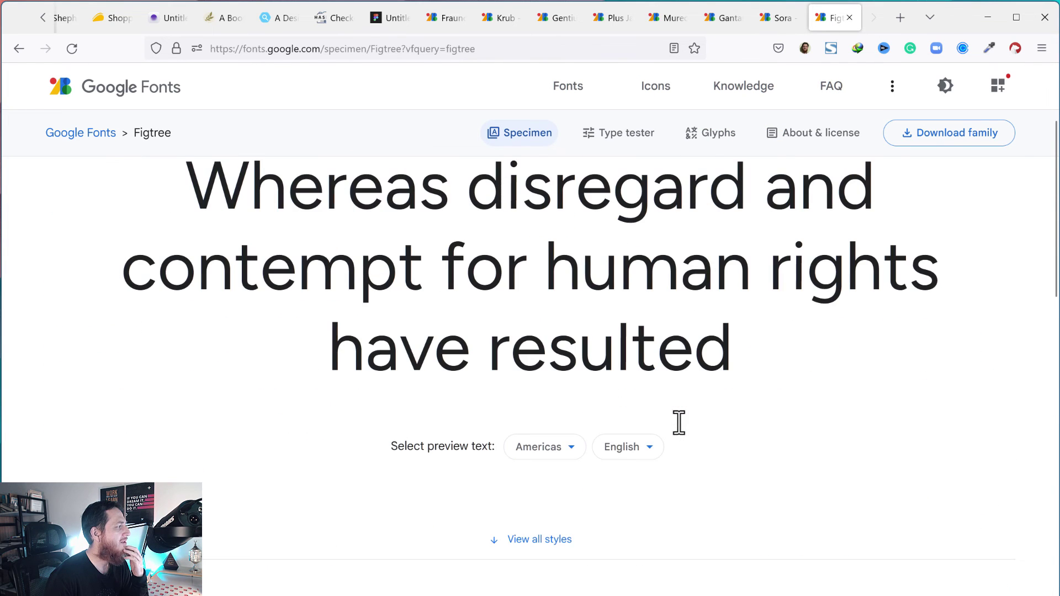
{"action": "scroll", "coordinate": [679, 422], "scroll_direction": "up", "scroll_amount": 4}
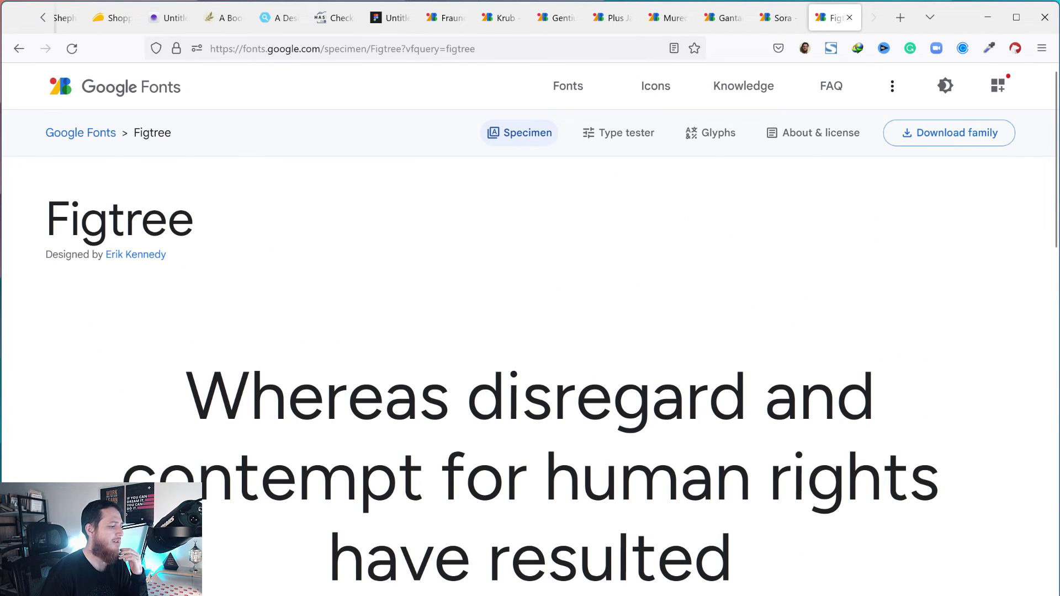
{"action": "key", "text": "alt+Tab"}
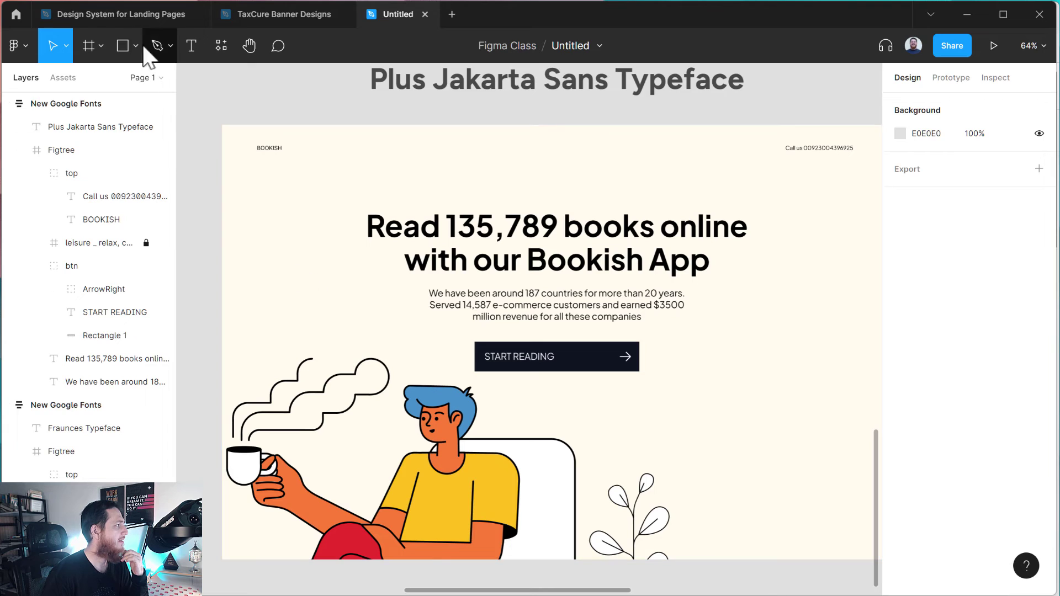
Step: Return to the Untitled file, select the New Google Fonts frame and zoom out on the grid
{"action": "left_click", "coordinate": [124, 11]}
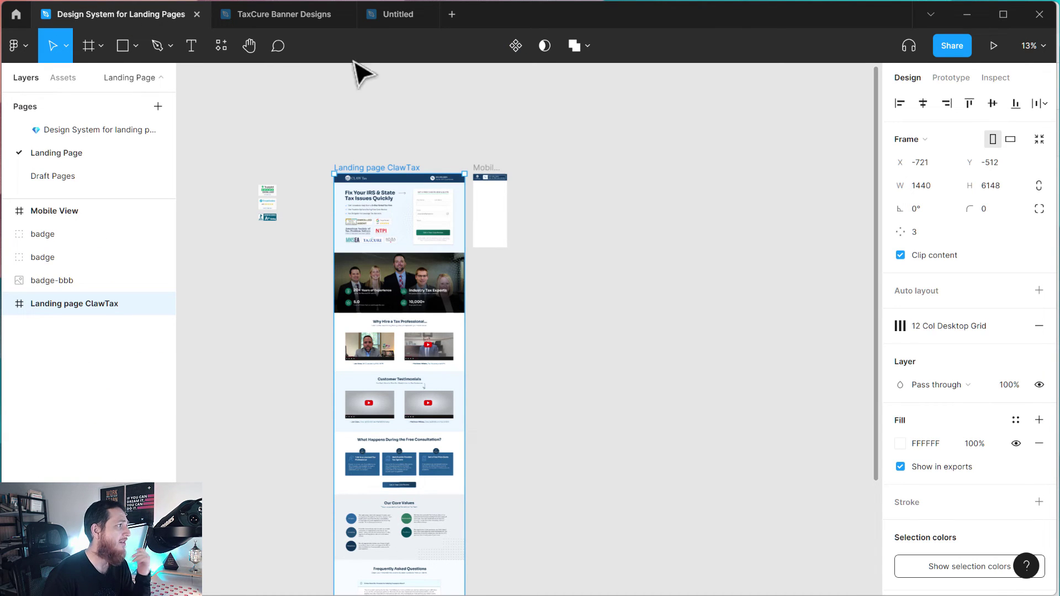
{"action": "left_click", "coordinate": [376, 13]}
{"action": "left_click", "coordinate": [300, 90]}
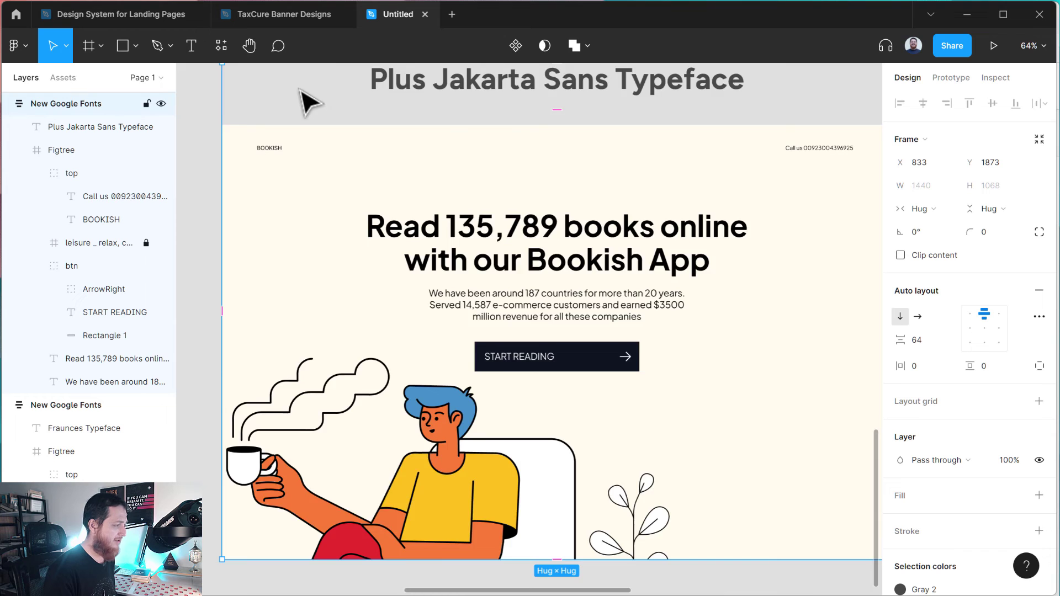
{"action": "key", "text": "minus"}
{"action": "key", "text": "minus"}
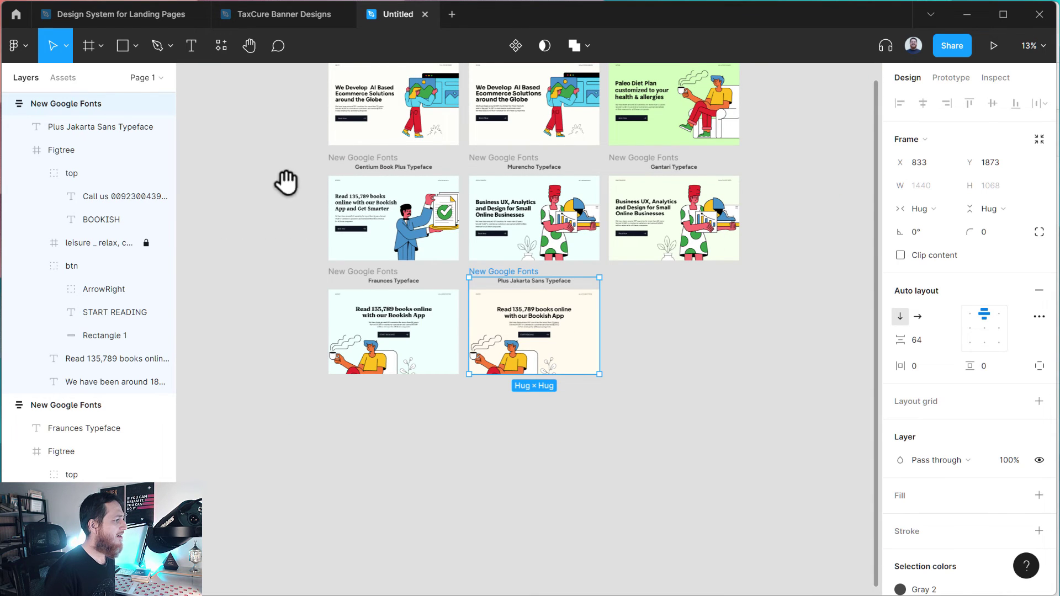
Step: Pan to reveal the top row's labels and deselect the New Google Fonts frame
{"action": "left_click_drag", "start_coordinate": [286, 182], "coordinate": [263, 291]}
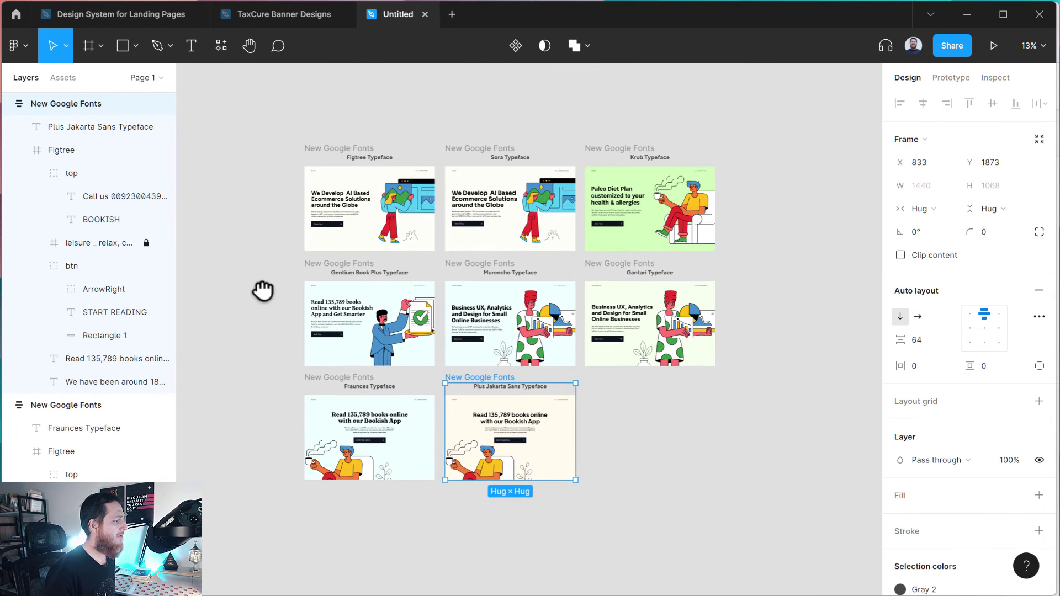
{"action": "left_click", "coordinate": [255, 317]}
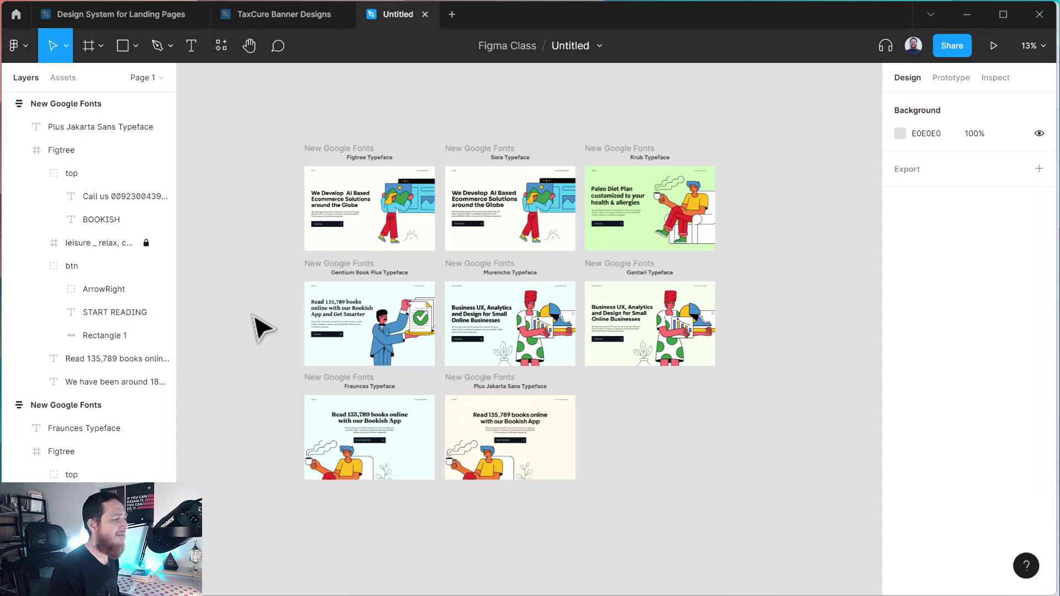